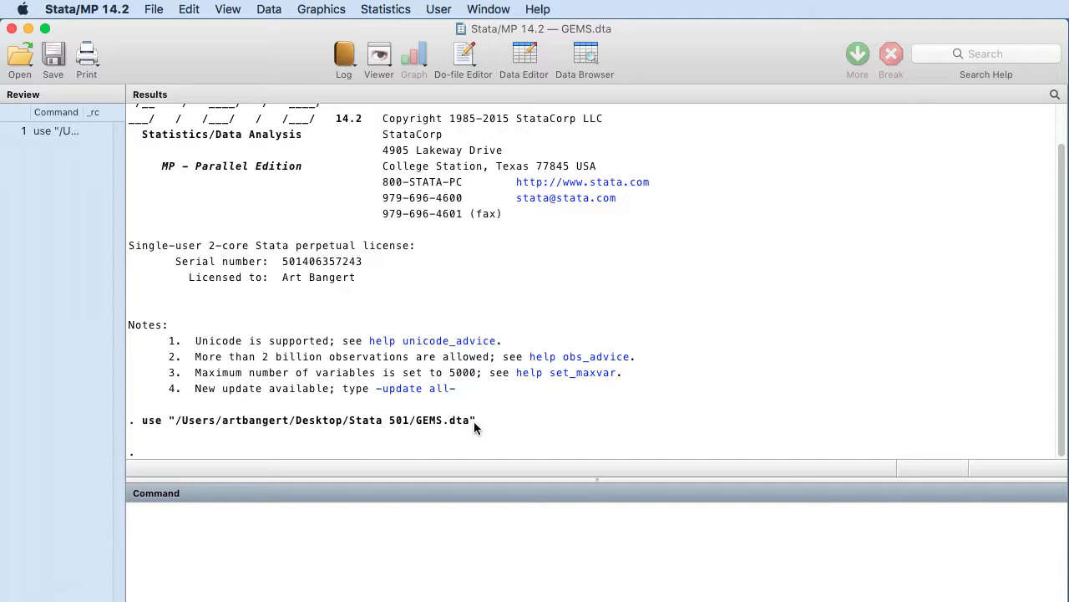
# - Browse the GEMS.dta dataset across to the ACT score variables, then put the data view away
pyautogui.click(585, 54)
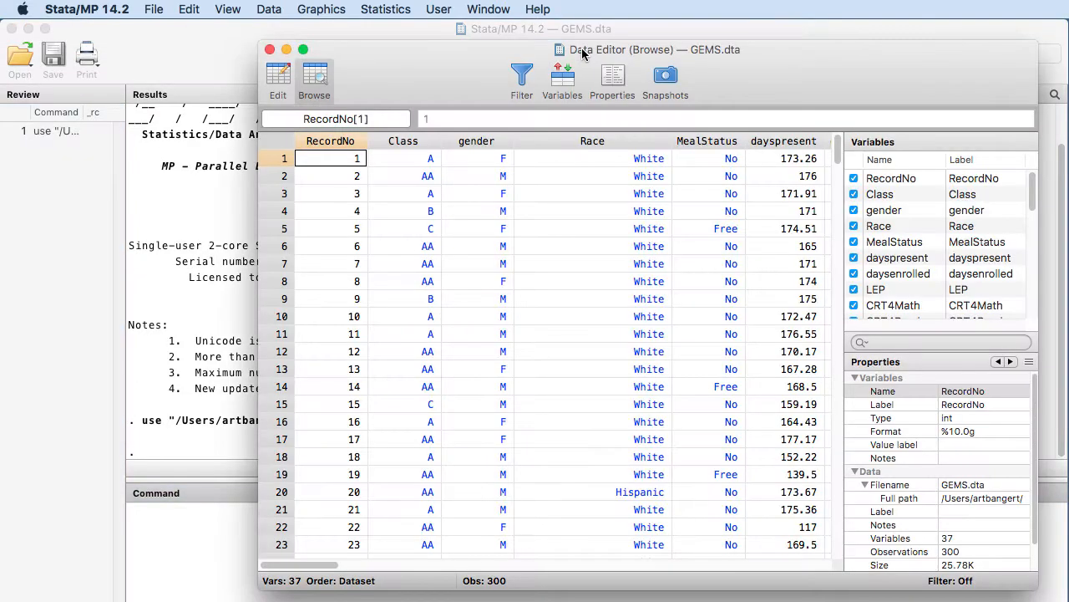
pyautogui.moveTo(470, 55); pyautogui.dragTo(394, 48)
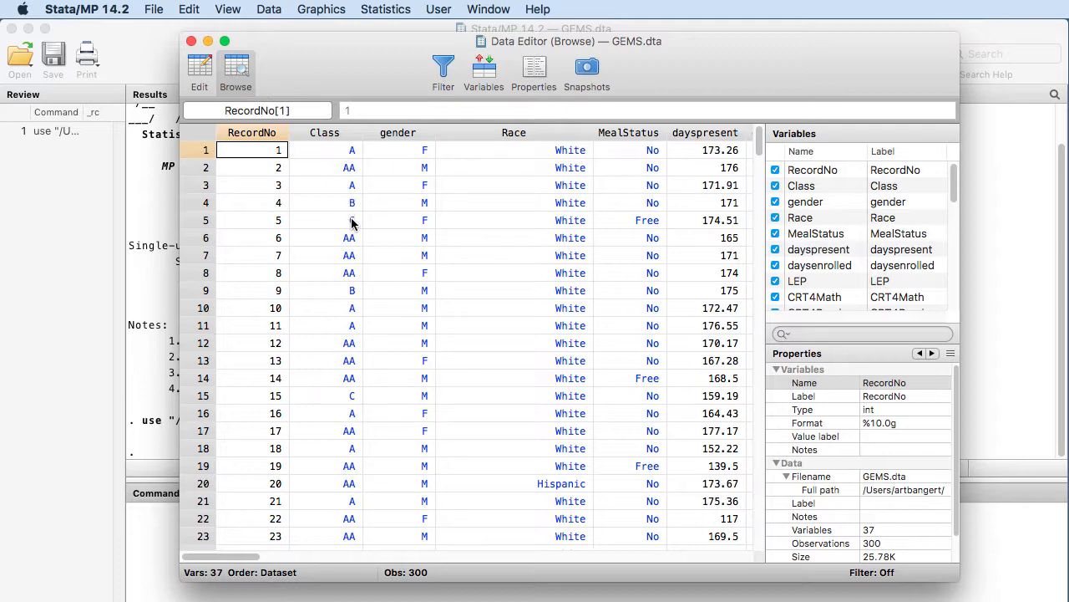
pyautogui.moveTo(246, 557); pyautogui.dragTo(474, 554)
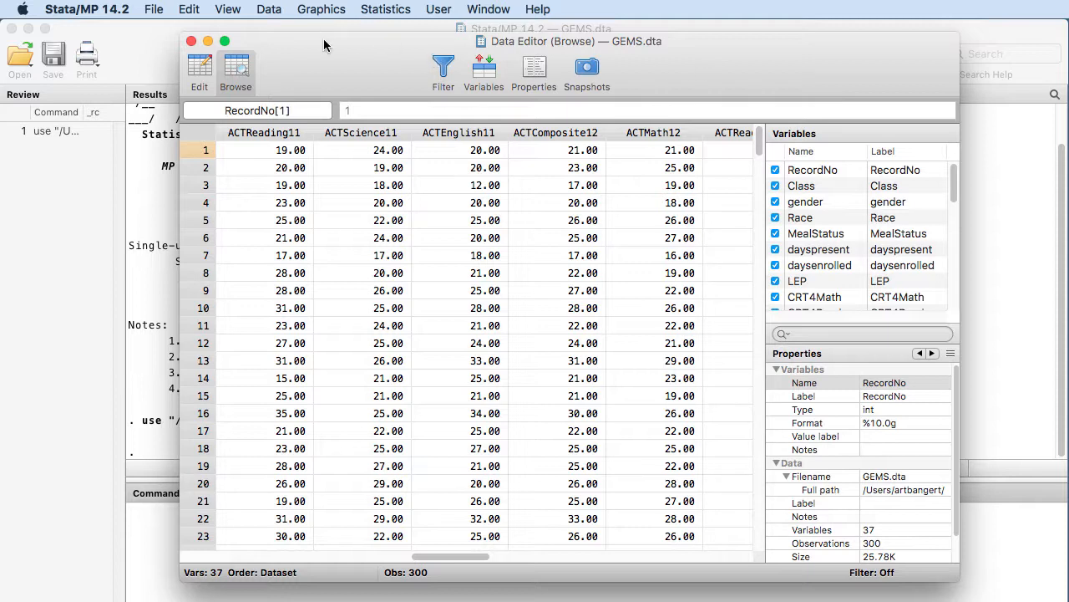
pyautogui.moveTo(325, 45); pyautogui.dragTo(366, 52)
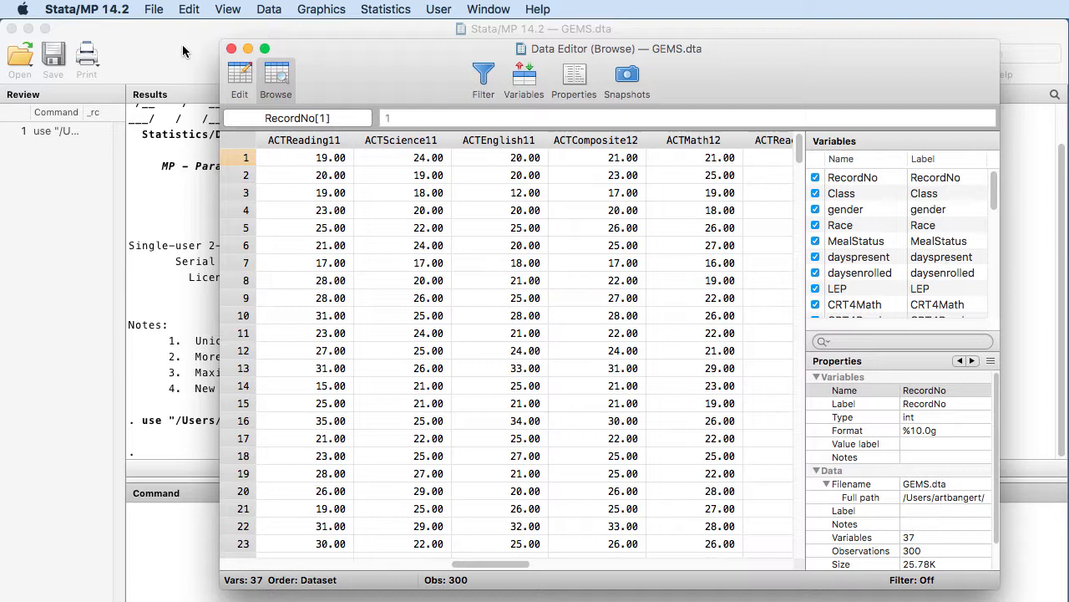
pyautogui.click(247, 49)
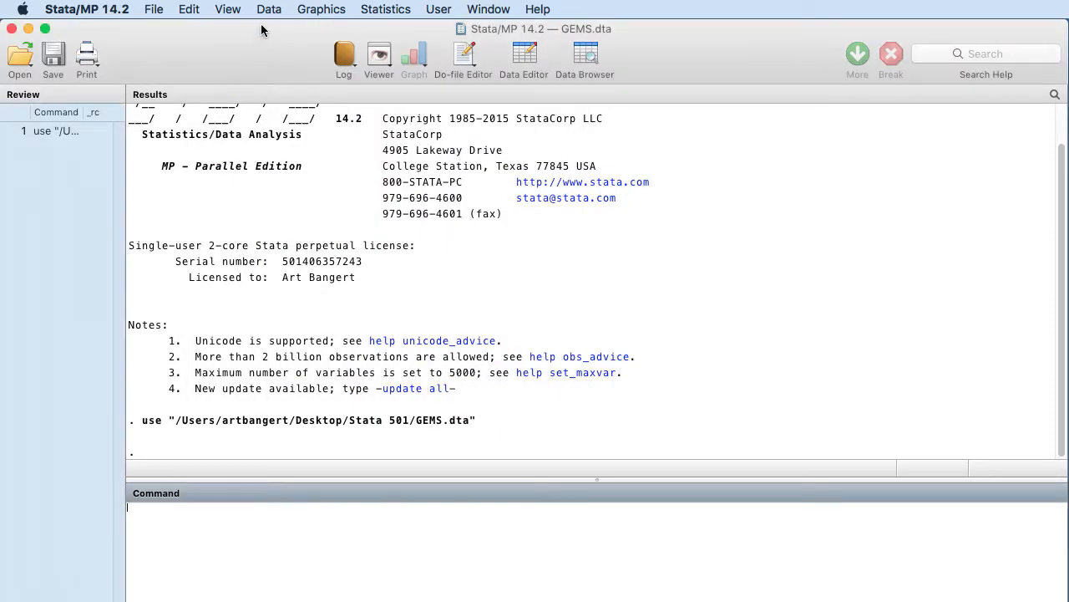
# - Set up a vertical box plot with ACTMath12 as its variable
pyautogui.click(325, 10)
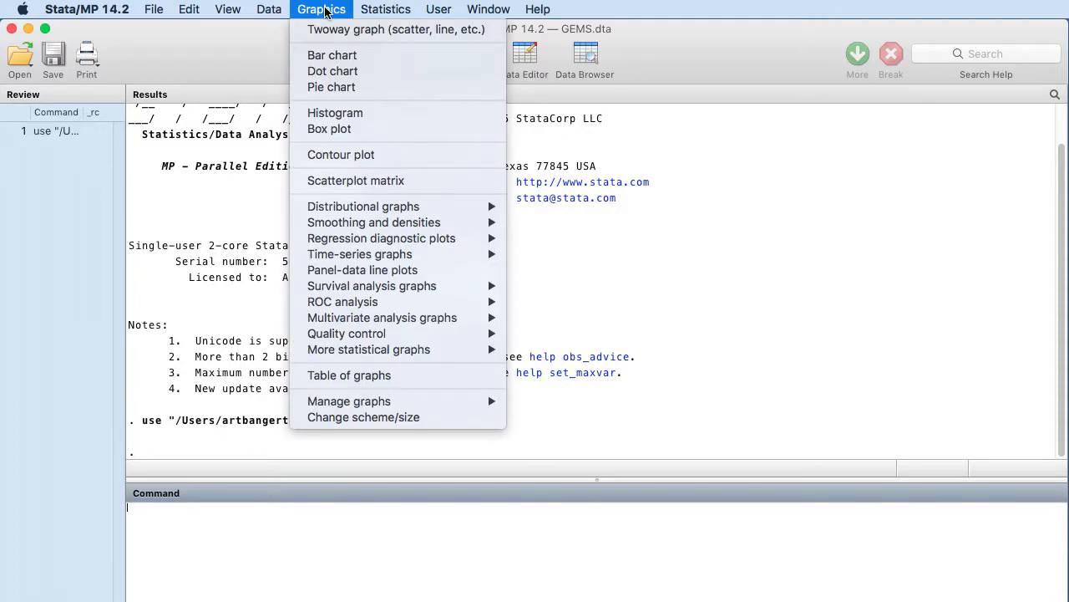
pyautogui.click(337, 131)
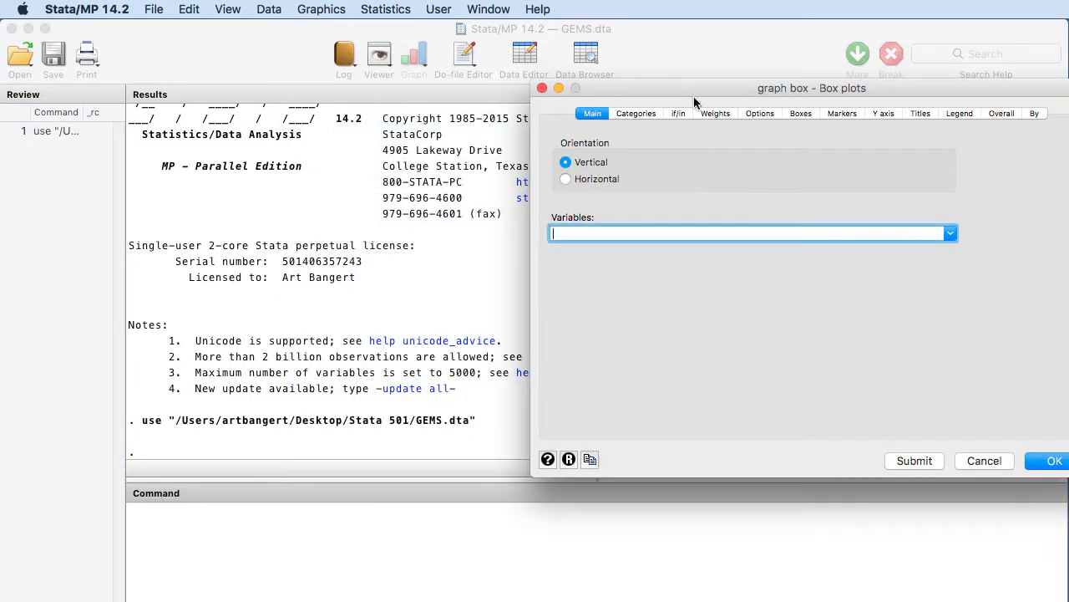
pyautogui.moveTo(685, 90); pyautogui.dragTo(603, 92)
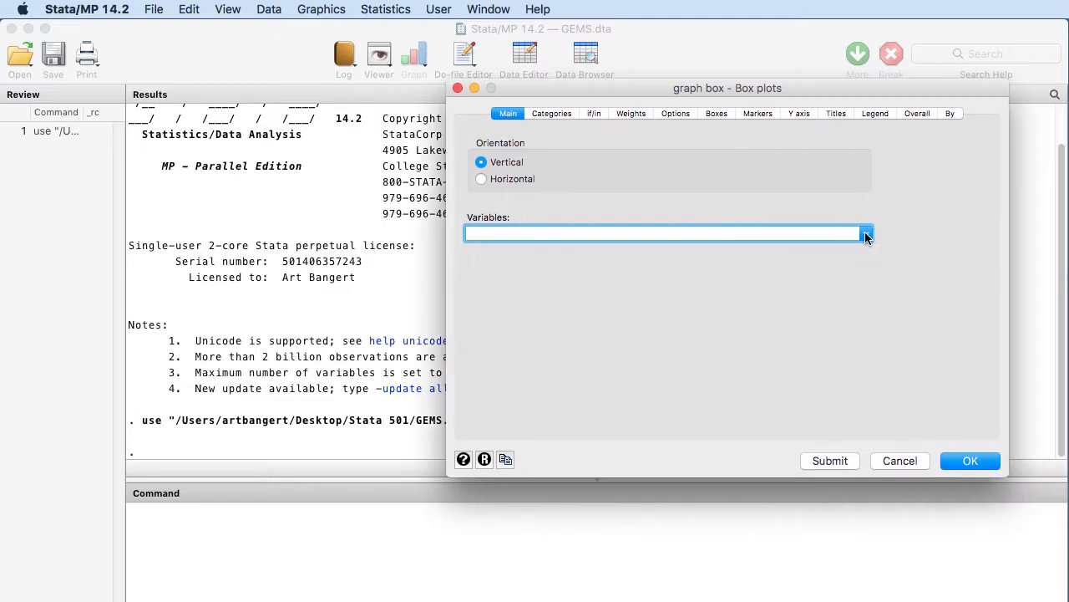
pyautogui.click(867, 234)
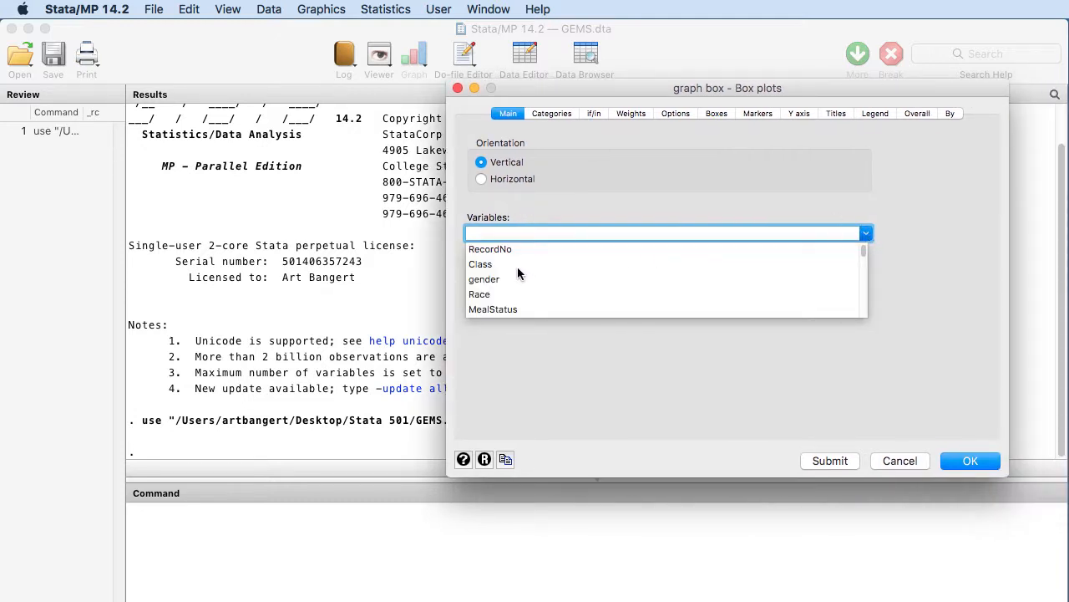
pyautogui.scroll(-5, 517, 271)
pyautogui.scroll(-4, 517, 271)
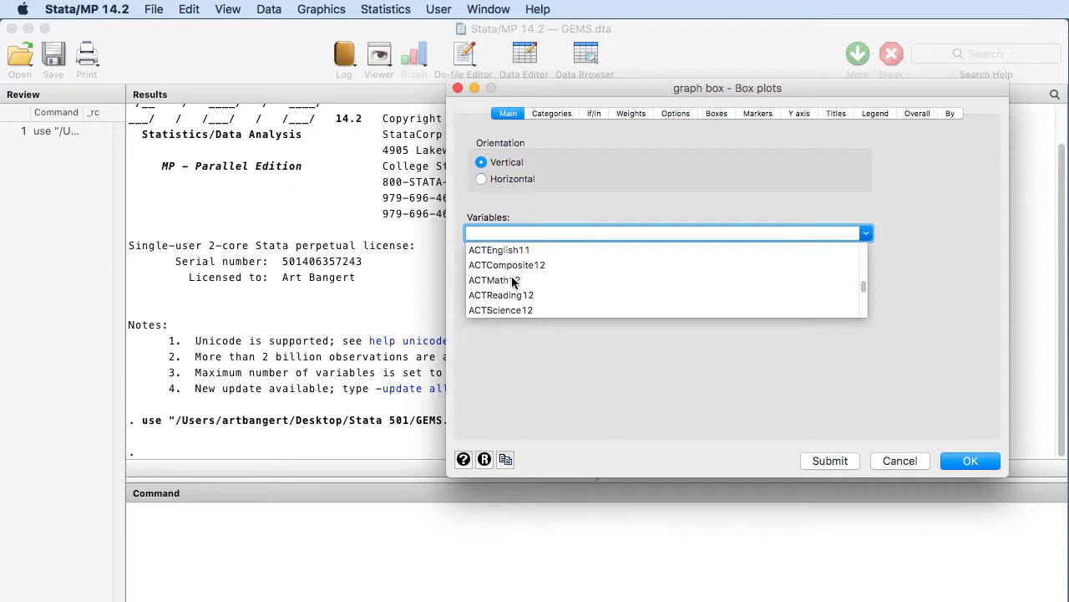
pyautogui.click(513, 281)
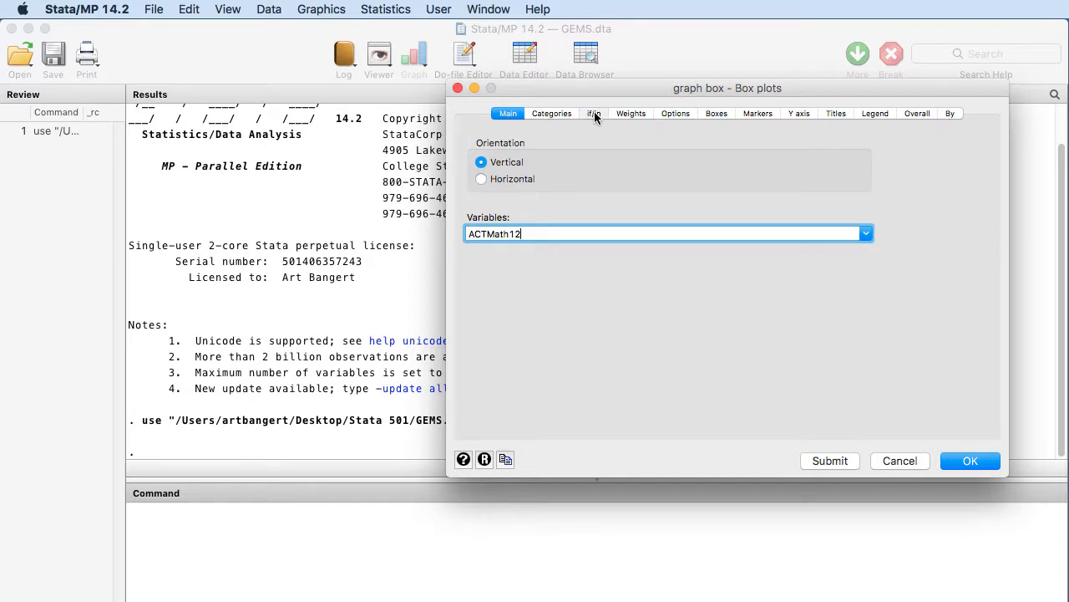
# - Group the box plot by Class as the first grouping variable and generate the graph
pyautogui.click(565, 115)
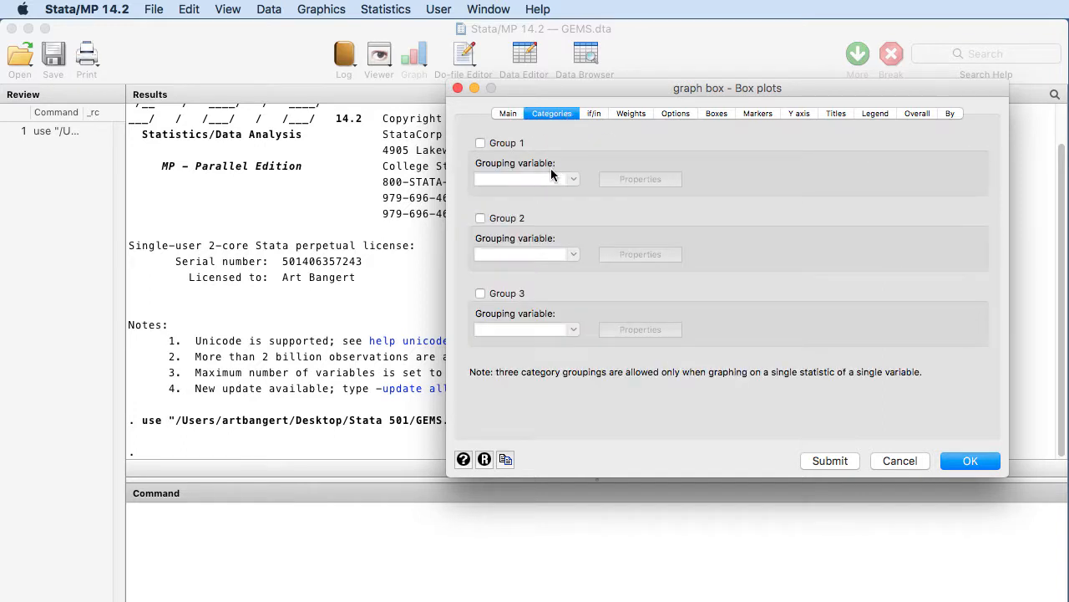
pyautogui.click(480, 143)
pyautogui.click(573, 179)
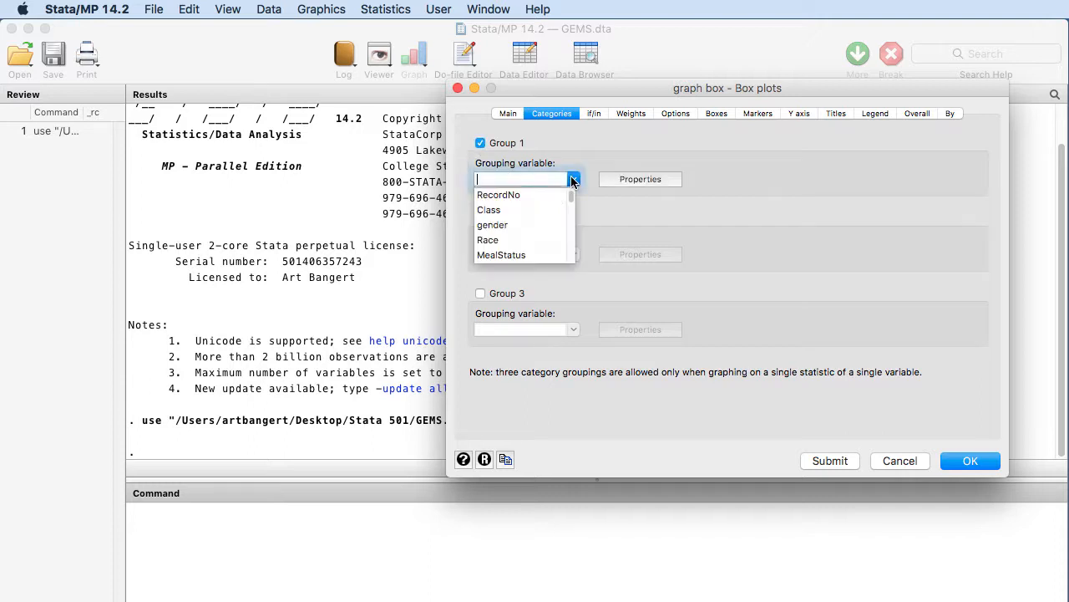
pyautogui.click(515, 211)
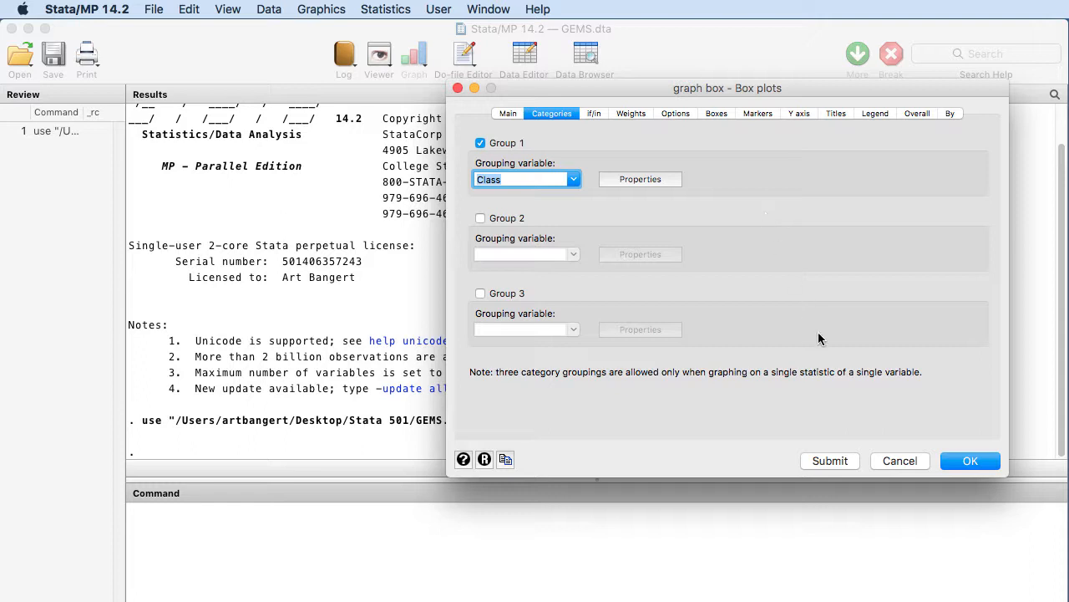
pyautogui.click(837, 462)
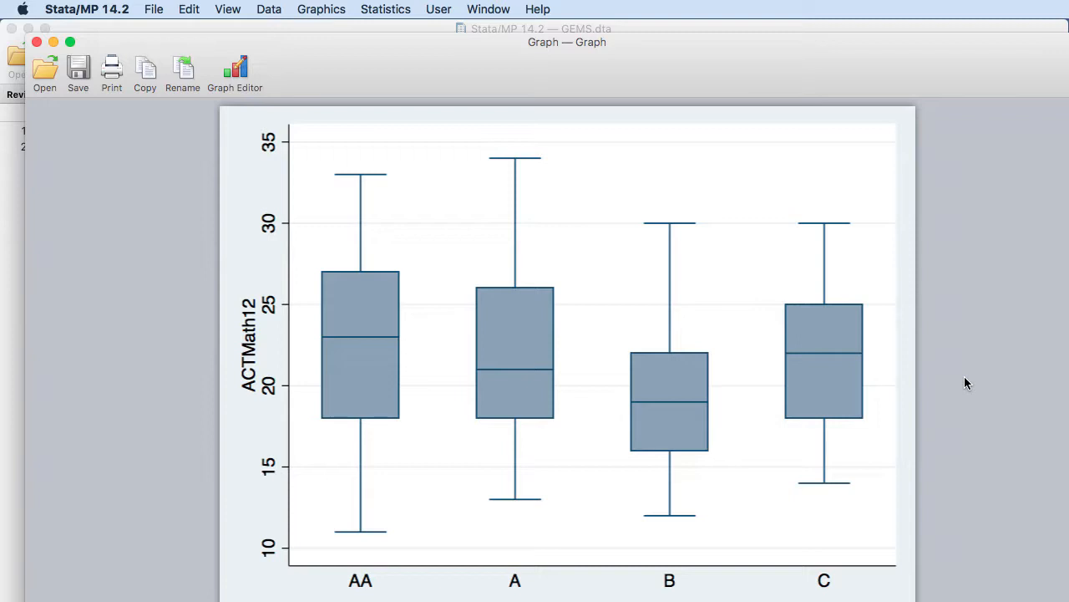
# - Save the box plot graph to the Desktop as "Class Boxplots" in Stata Graph format, and close the graph and its box plot dialog
pyautogui.click(154, 9)
pyautogui.click(170, 174)
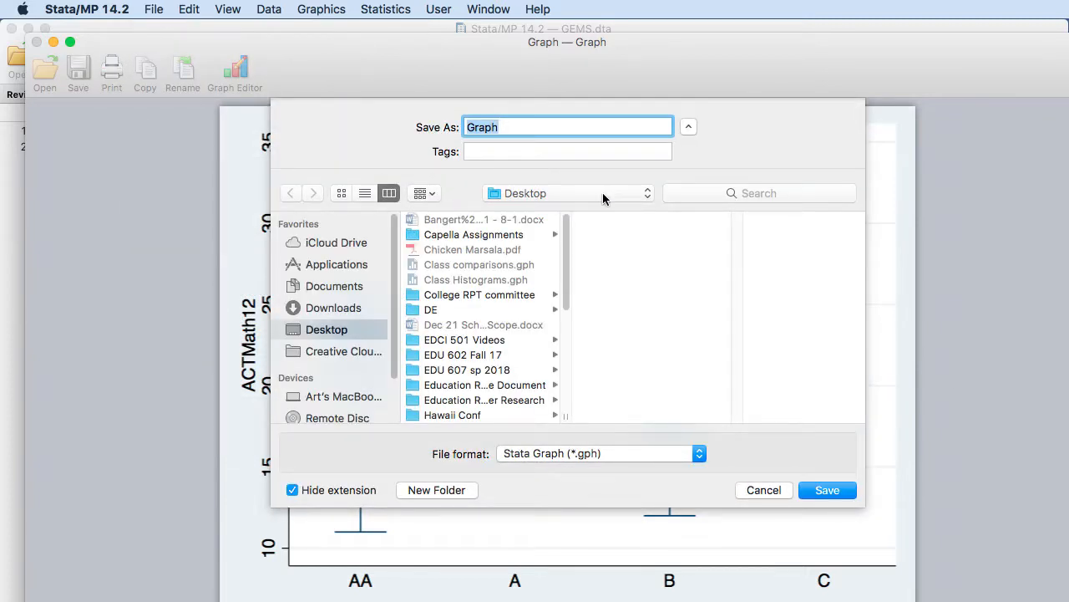
pyautogui.write('Class Boxp')
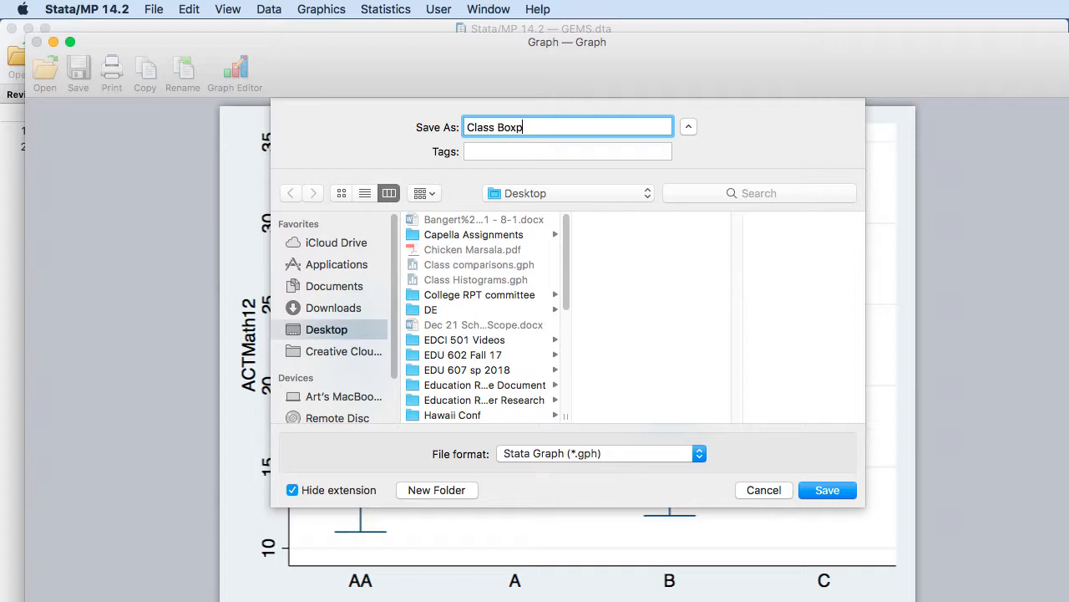
pyautogui.write('lots')
pyautogui.click(803, 492)
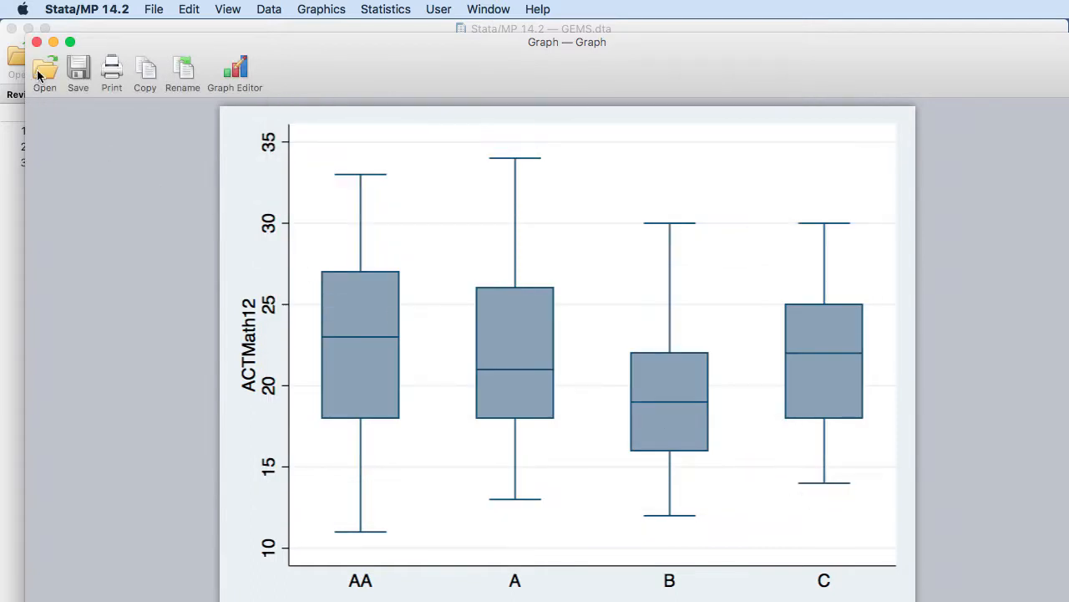
pyautogui.click(38, 43)
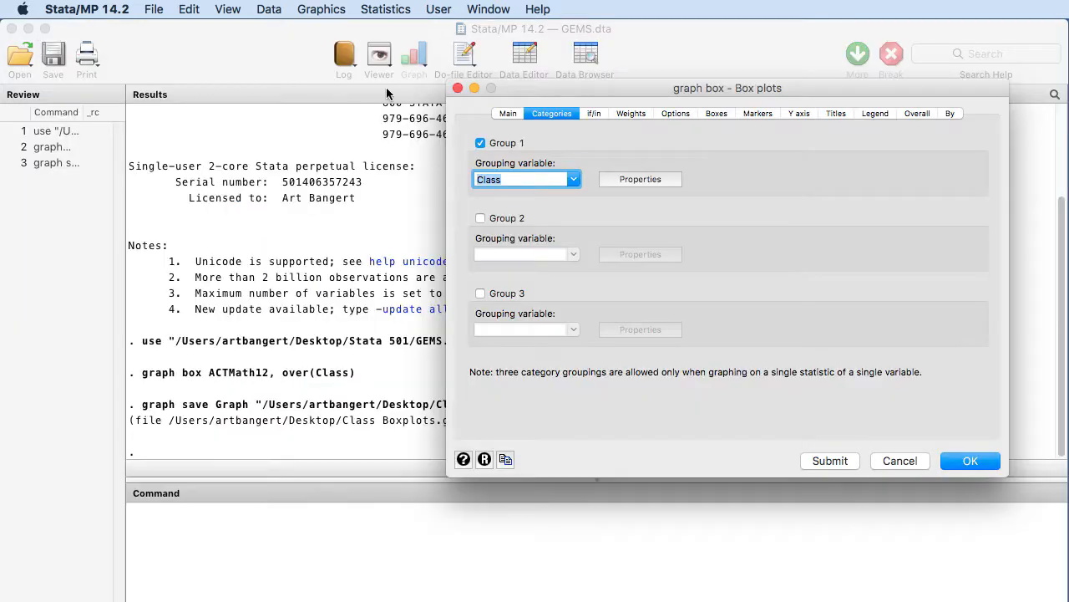
pyautogui.click(458, 88)
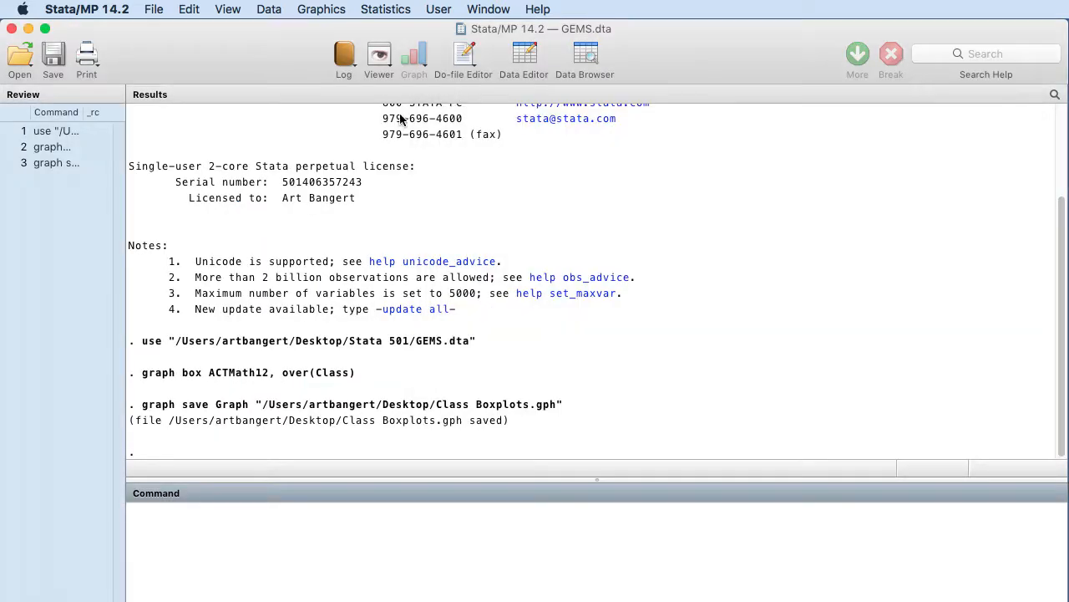
# - Set up a histogram with ACTMath12 as its continuous variable
pyautogui.click(321, 9)
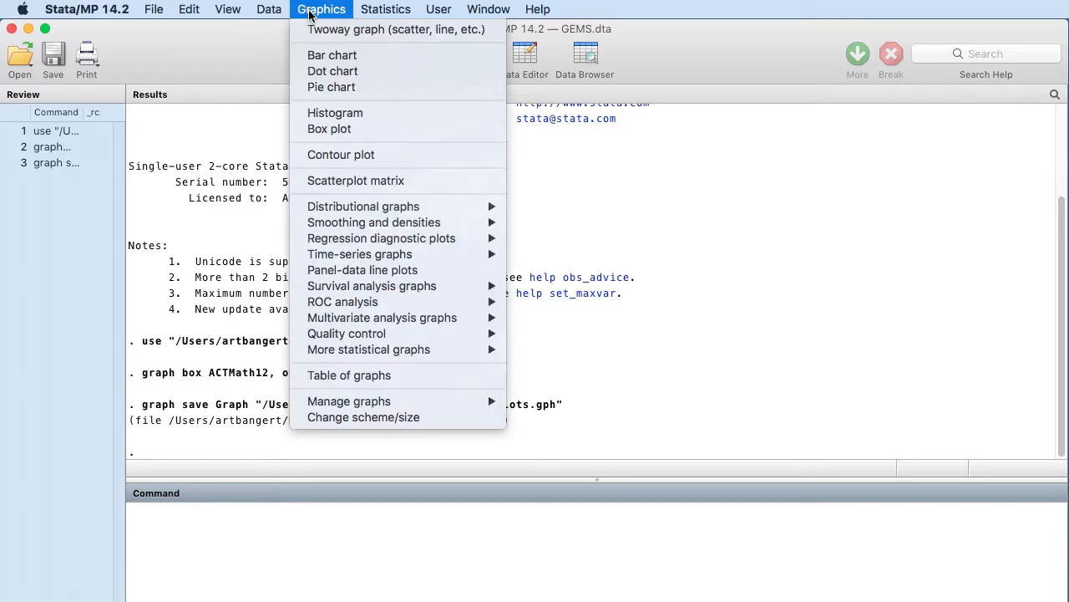
pyautogui.click(321, 113)
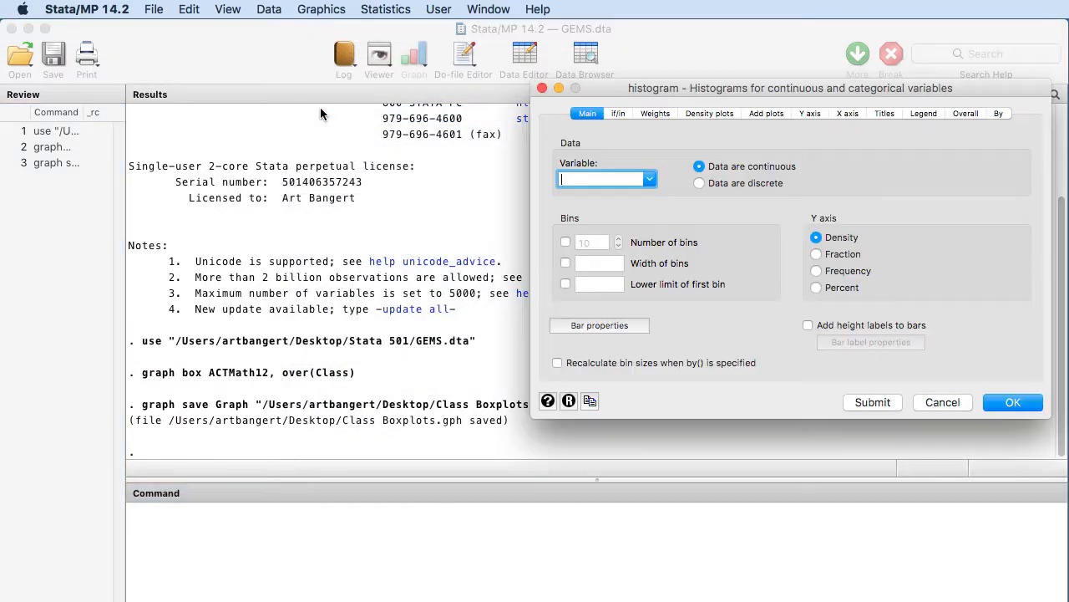
pyautogui.moveTo(667, 86); pyautogui.dragTo(562, 86)
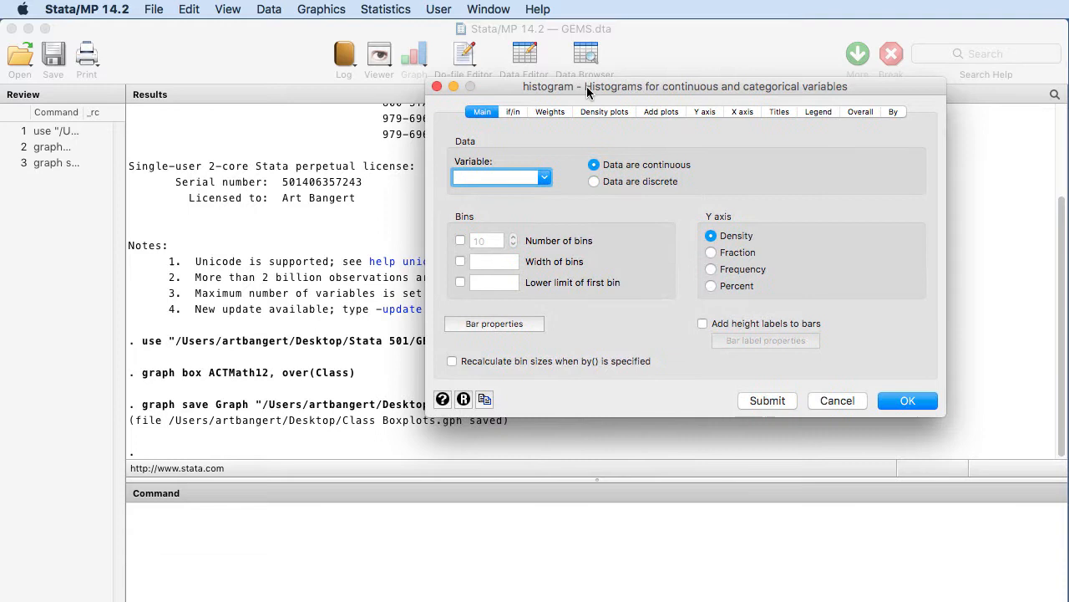
pyautogui.click(544, 181)
pyautogui.scroll(-5, 544, 225)
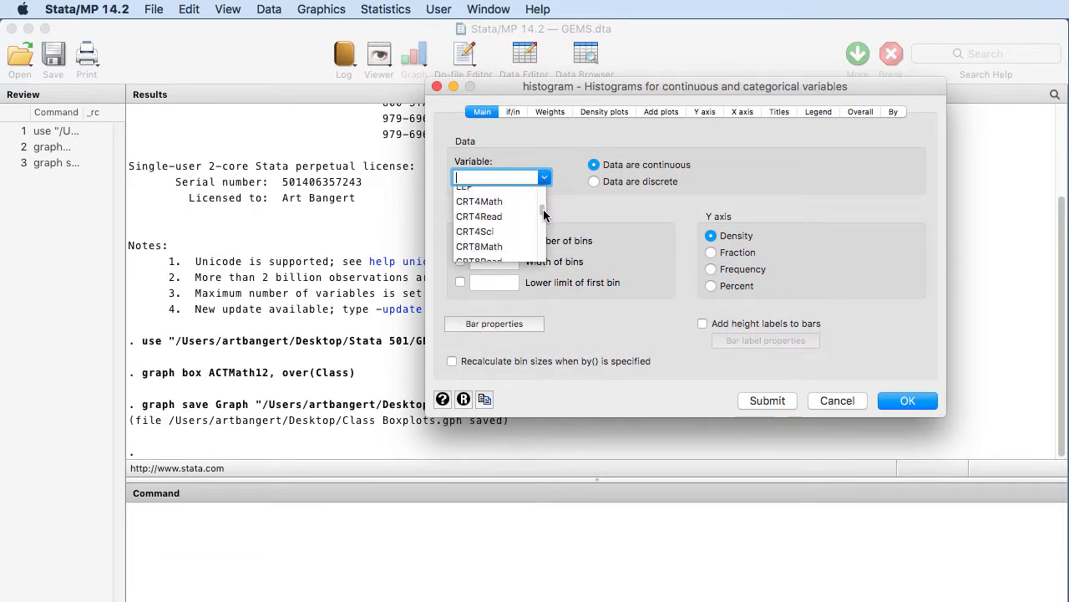
pyautogui.moveTo(544, 226); pyautogui.dragTo(544, 233)
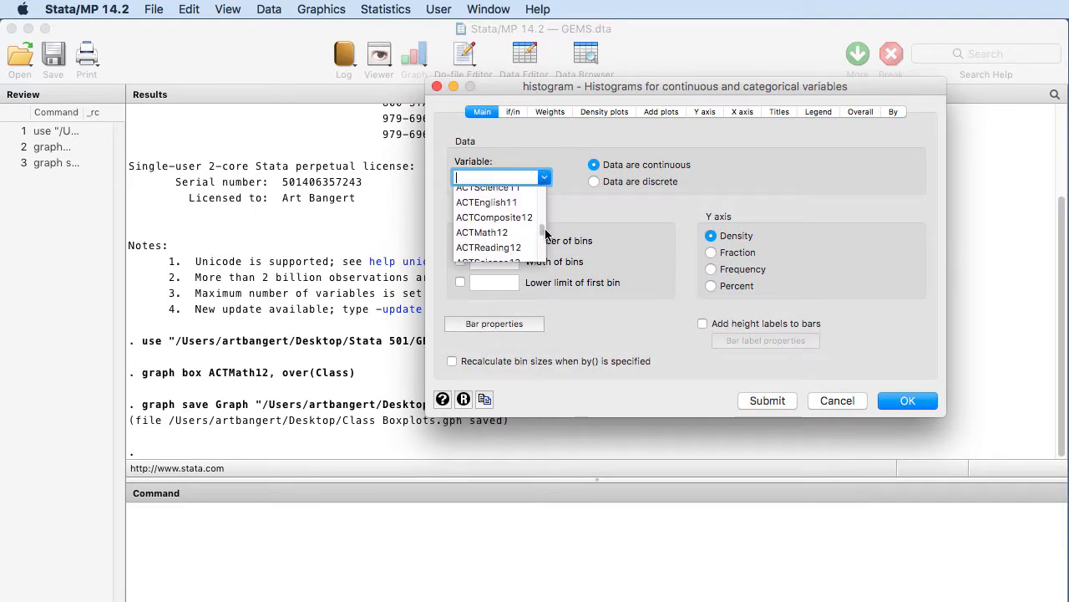
pyautogui.click(523, 234)
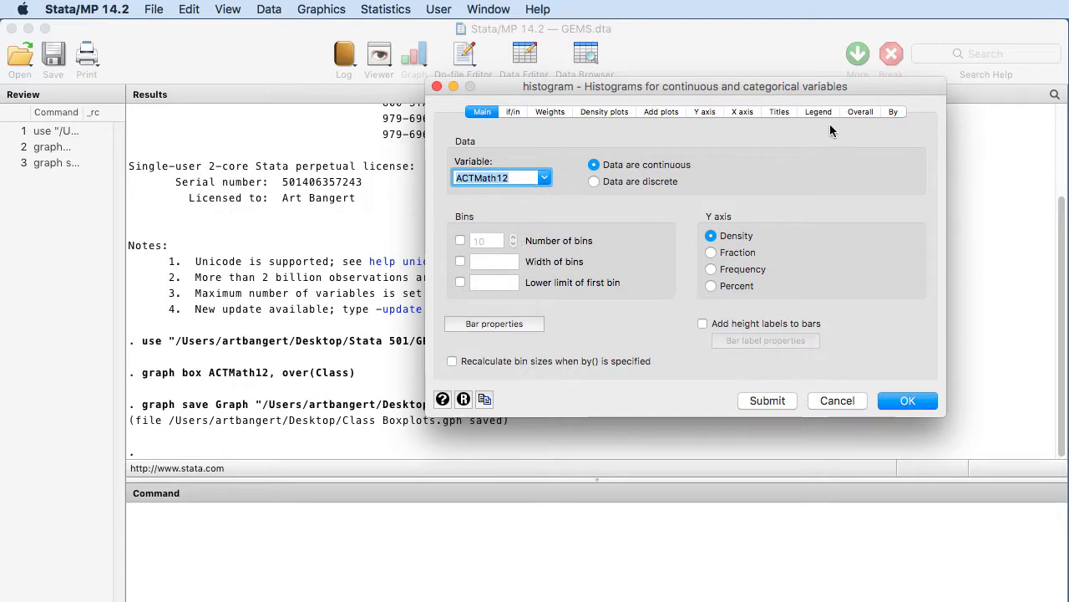
# - Split the histogram into subgraphs for each unique value of Class and generate the graph
pyautogui.click(891, 112)
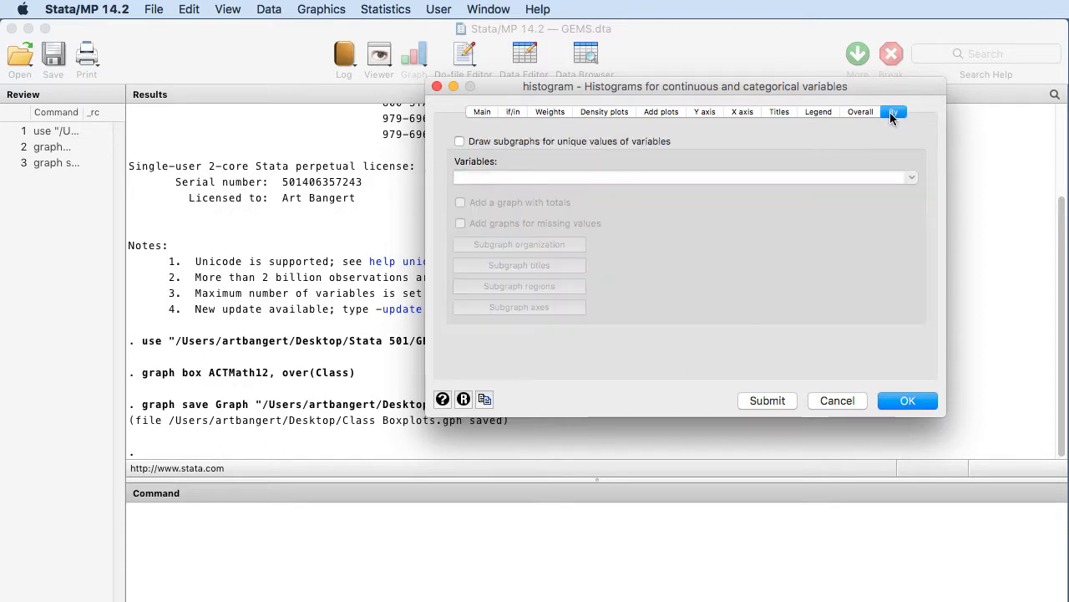
pyautogui.click(461, 141)
pyautogui.click(877, 177)
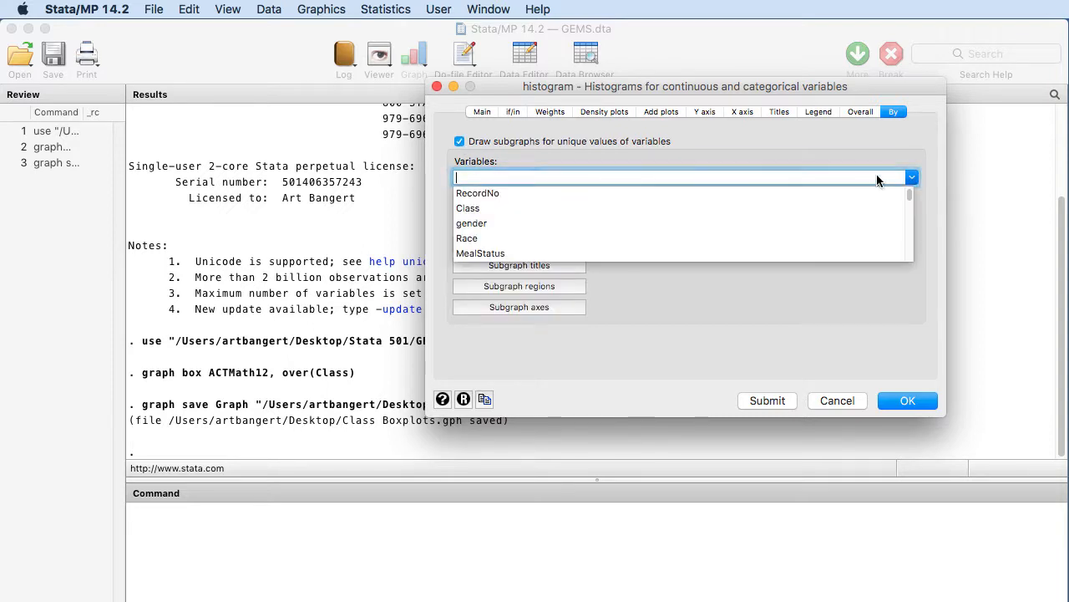
pyautogui.click(494, 208)
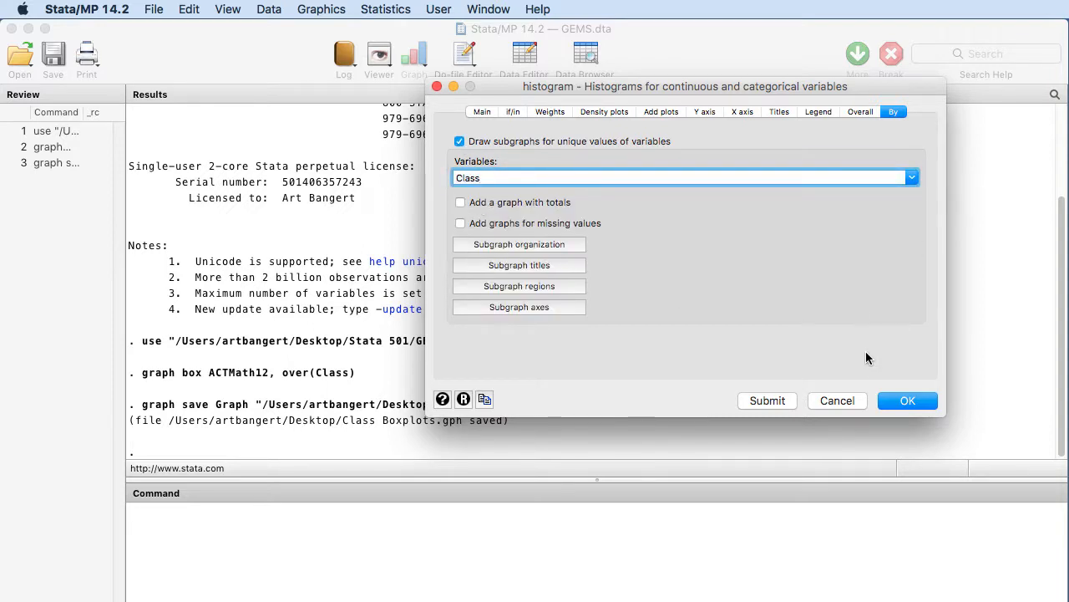
pyautogui.click(788, 405)
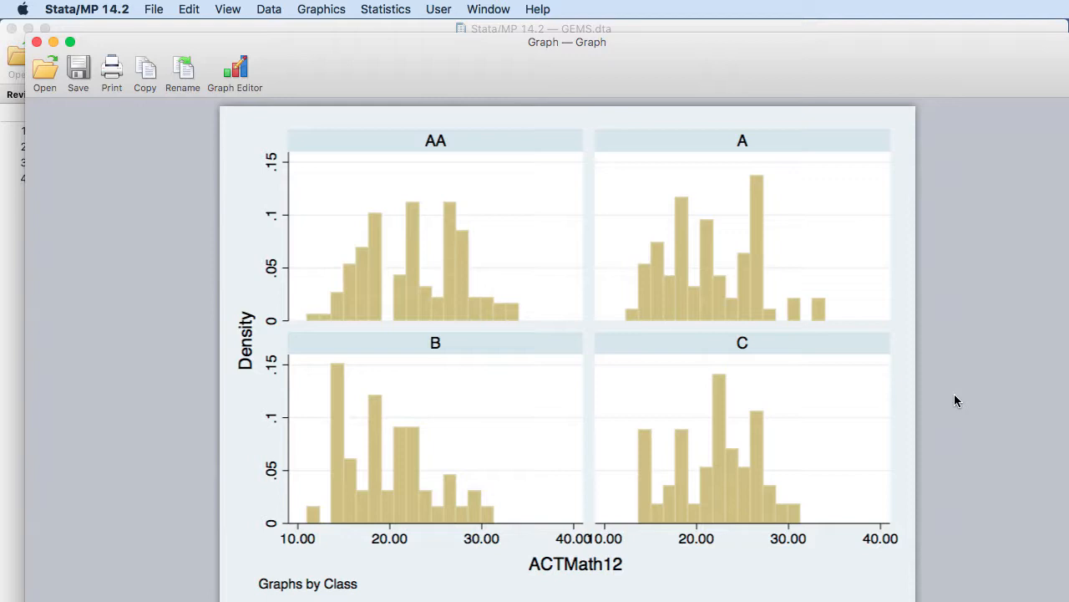
# - Save the histogram graph to the Desktop as "Histograms Class" in Stata Graph format and close the graph window
pyautogui.click(151, 11)
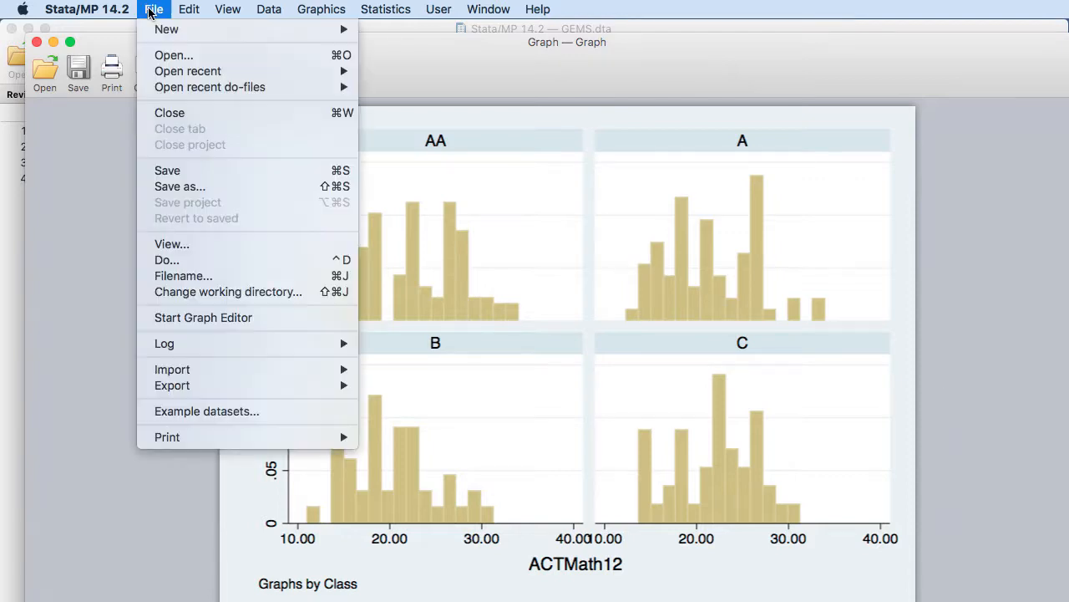
pyautogui.click(156, 171)
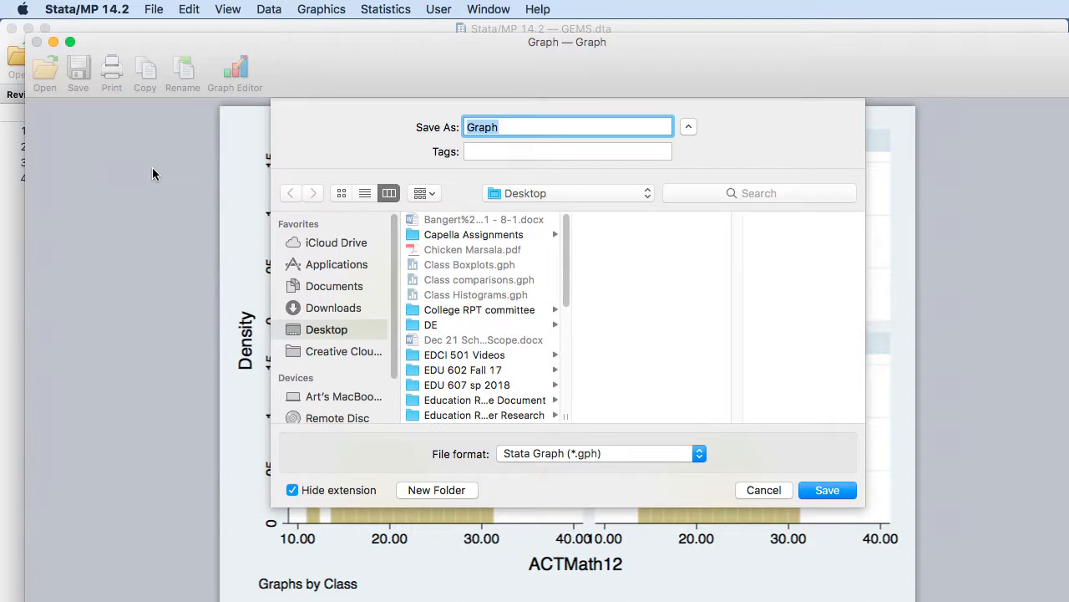
pyautogui.write('Histograms')
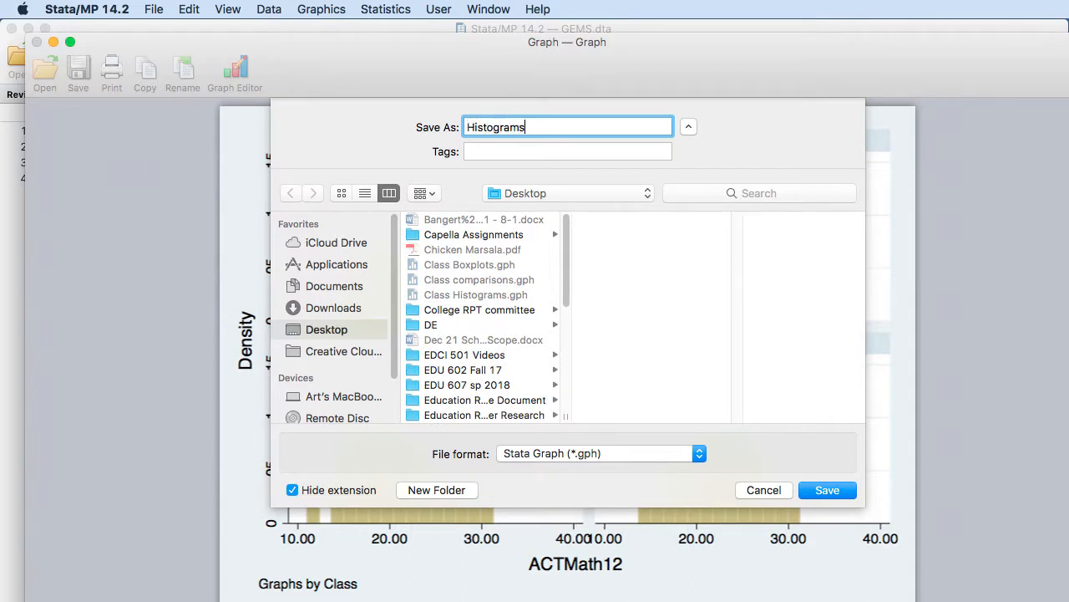
pyautogui.write(' Class')
pyautogui.click(818, 491)
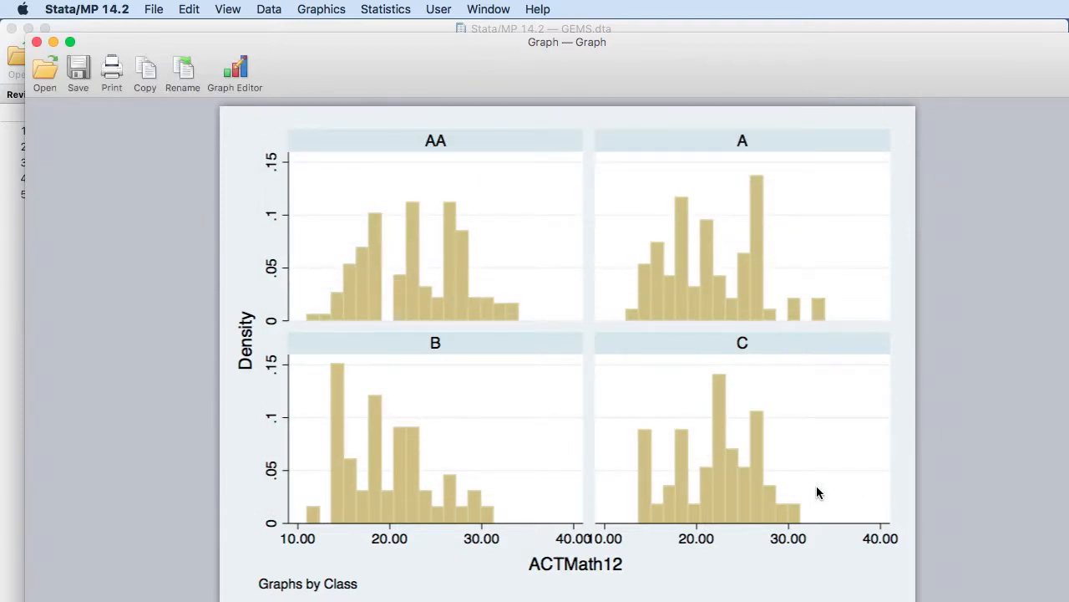
pyautogui.click(37, 46)
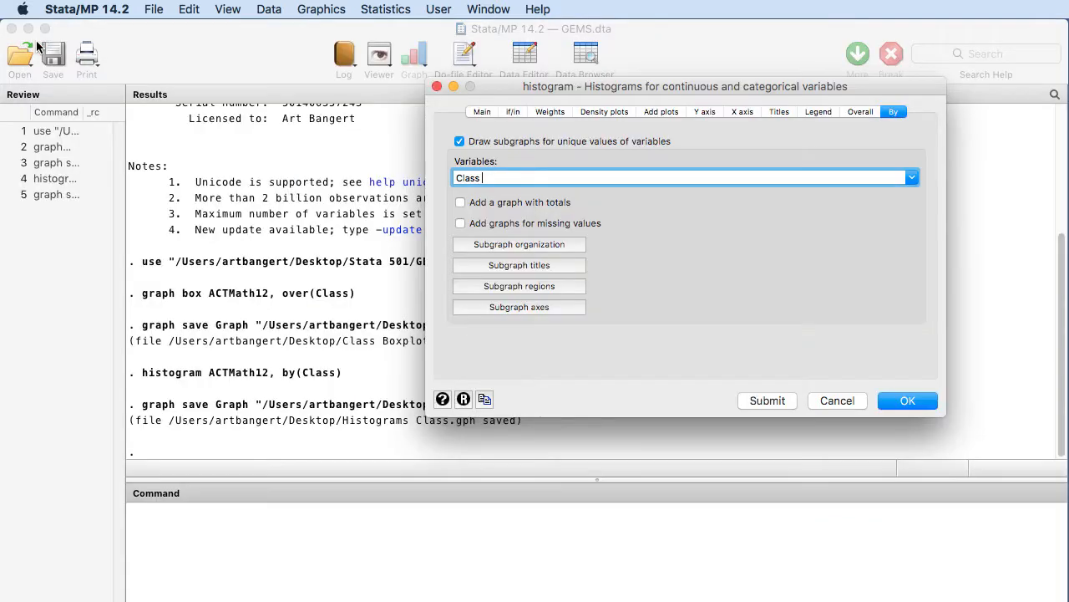
# - Close the histogram dialog and set up a Shapiro-Wilk normality test with ACTMath12 as its variable
pyautogui.click(435, 86)
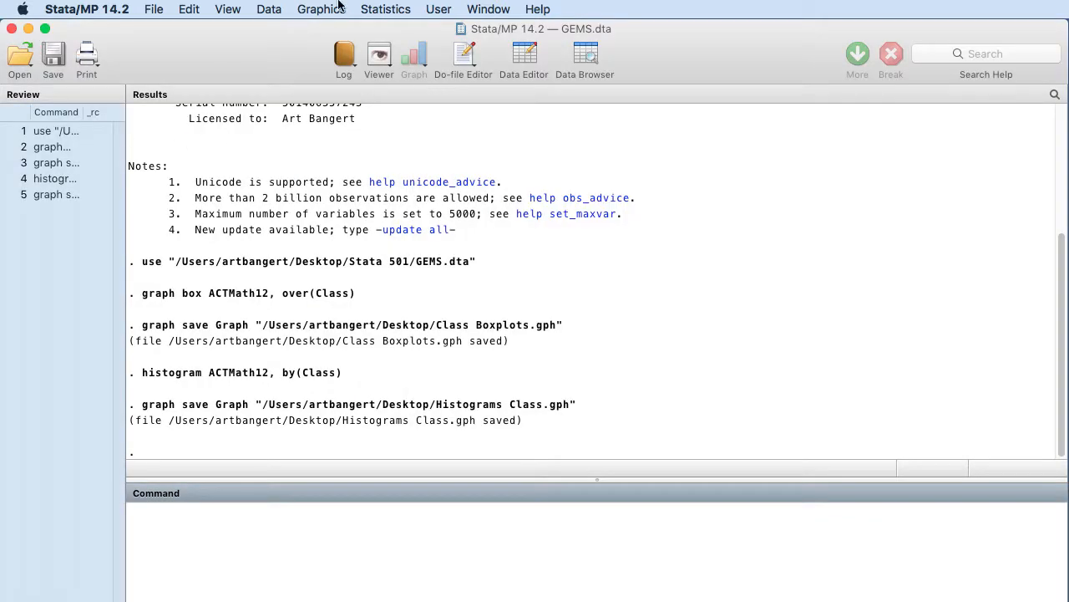
pyautogui.click(367, 11)
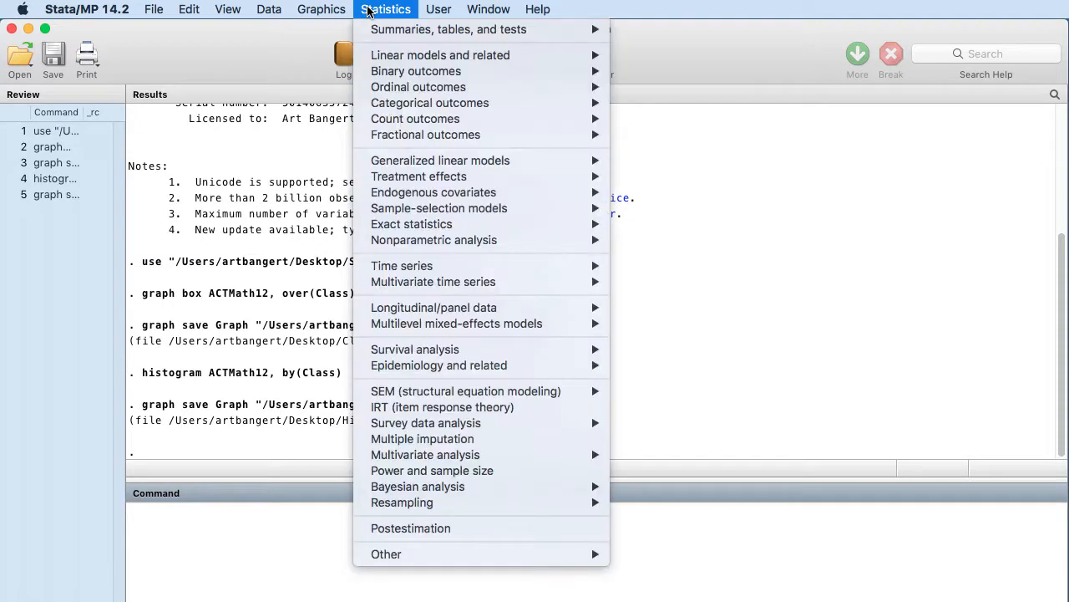
pyautogui.moveTo(376, 31)
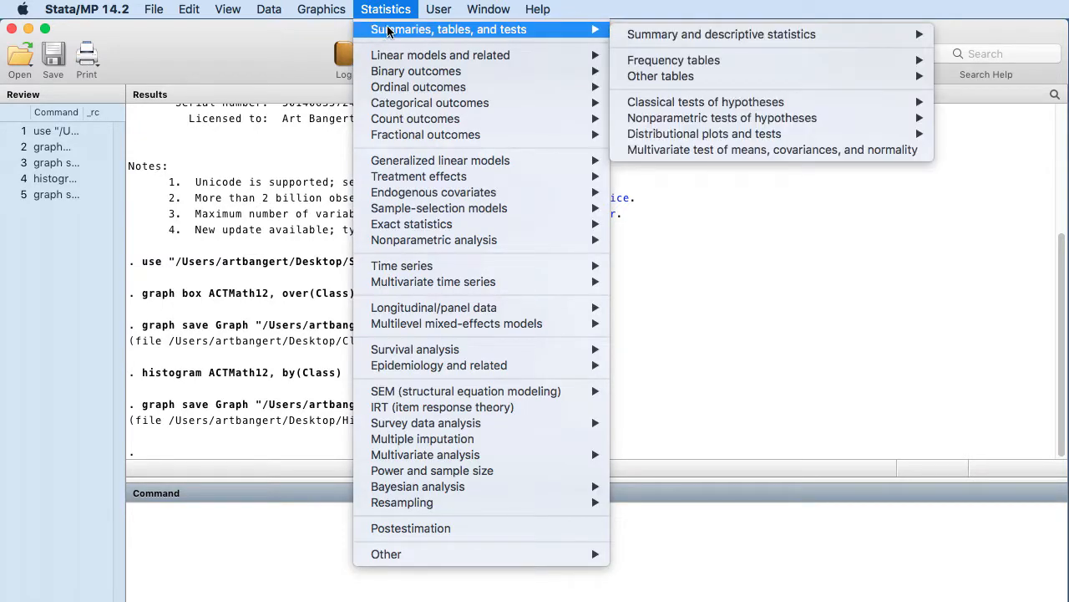
pyautogui.moveTo(655, 111)
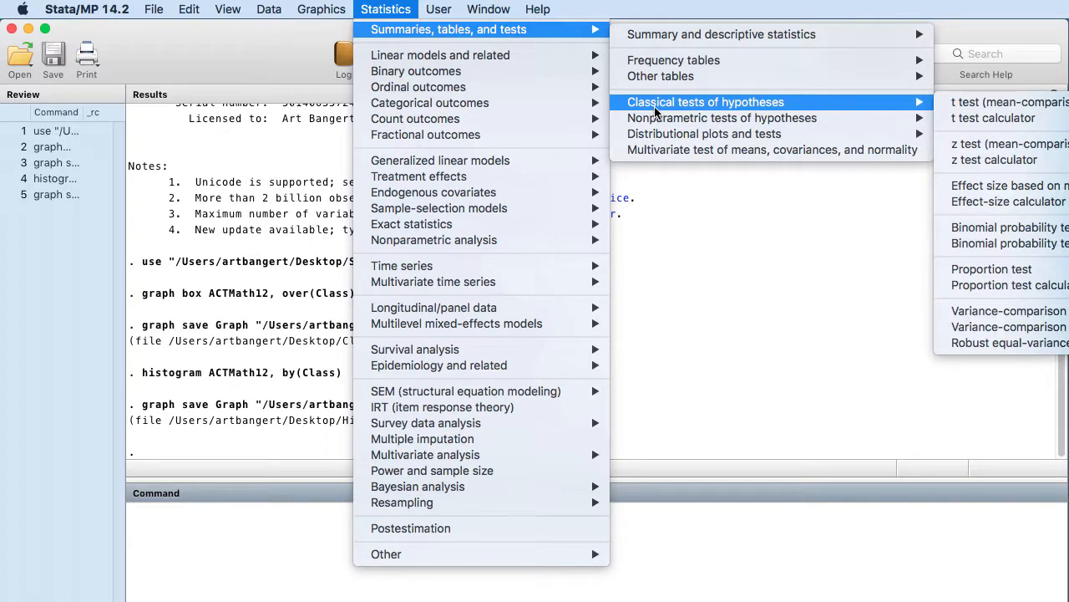
pyautogui.moveTo(659, 134)
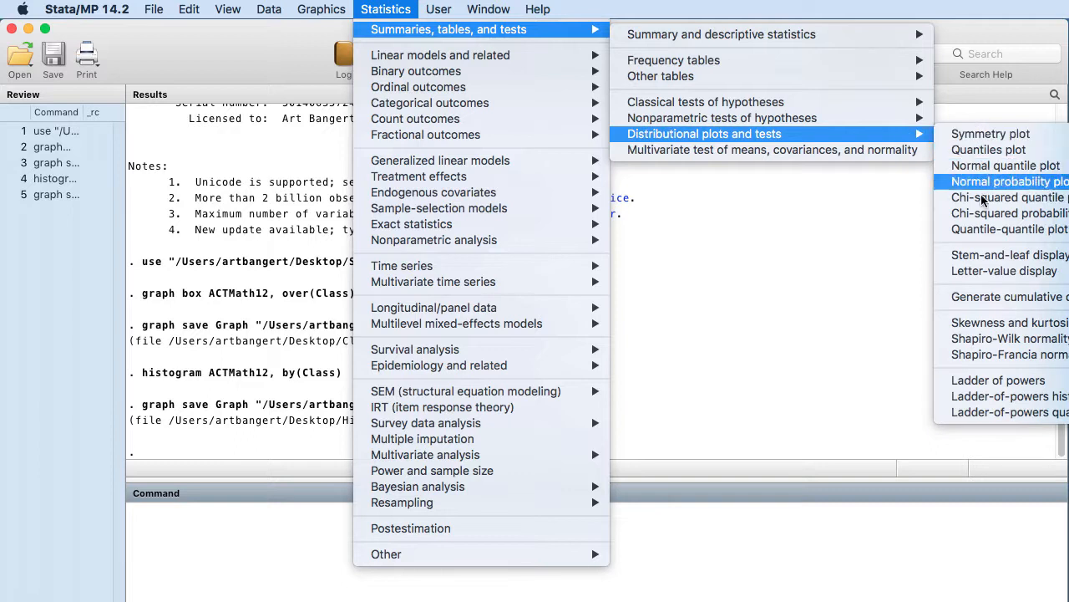
pyautogui.click(997, 339)
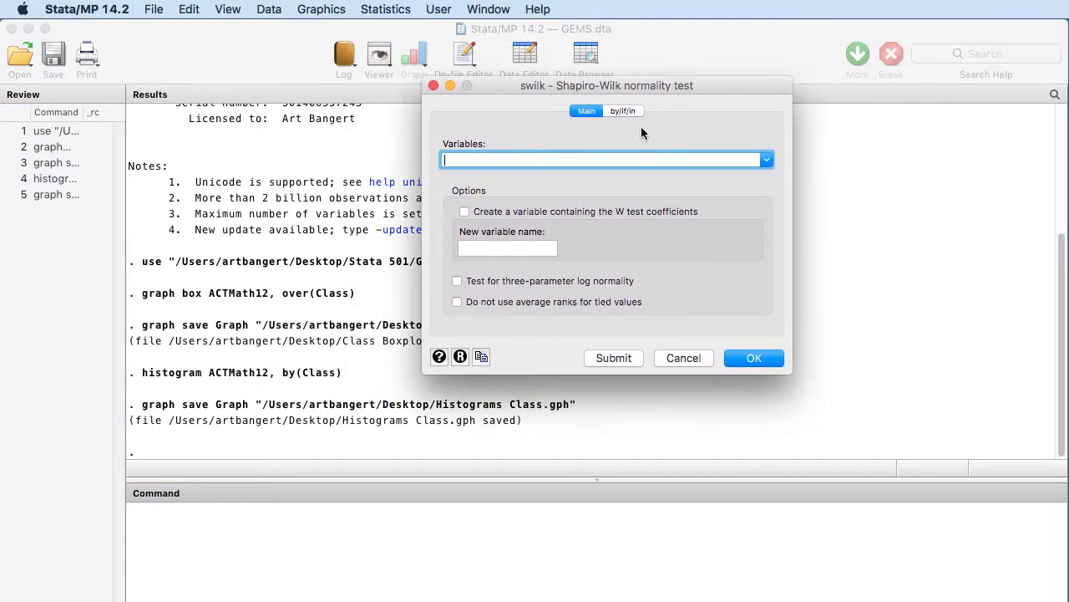
pyautogui.click(765, 160)
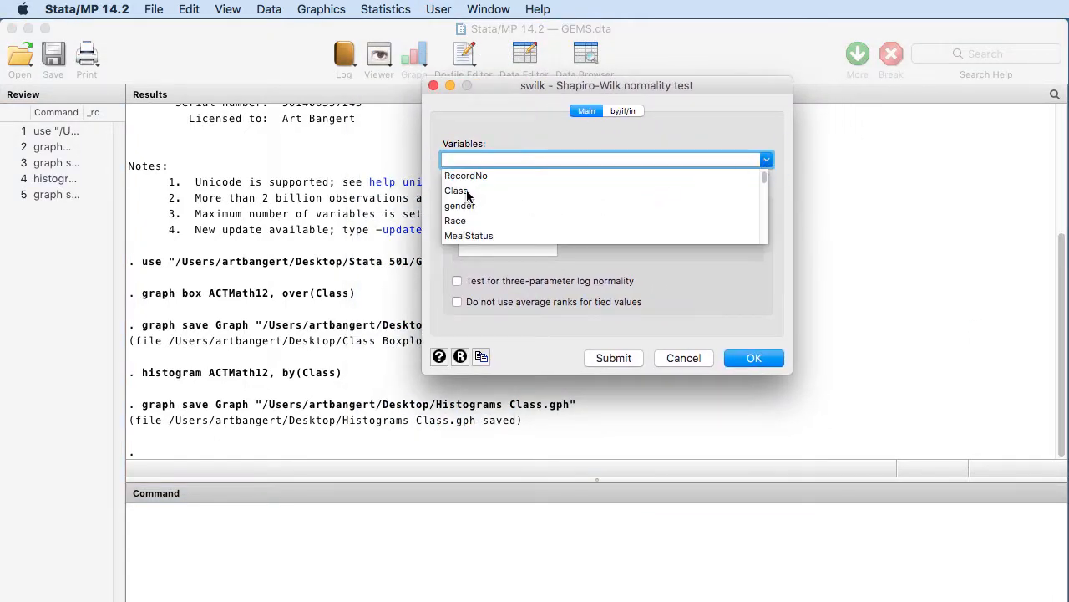
pyautogui.scroll(-5, 468, 201)
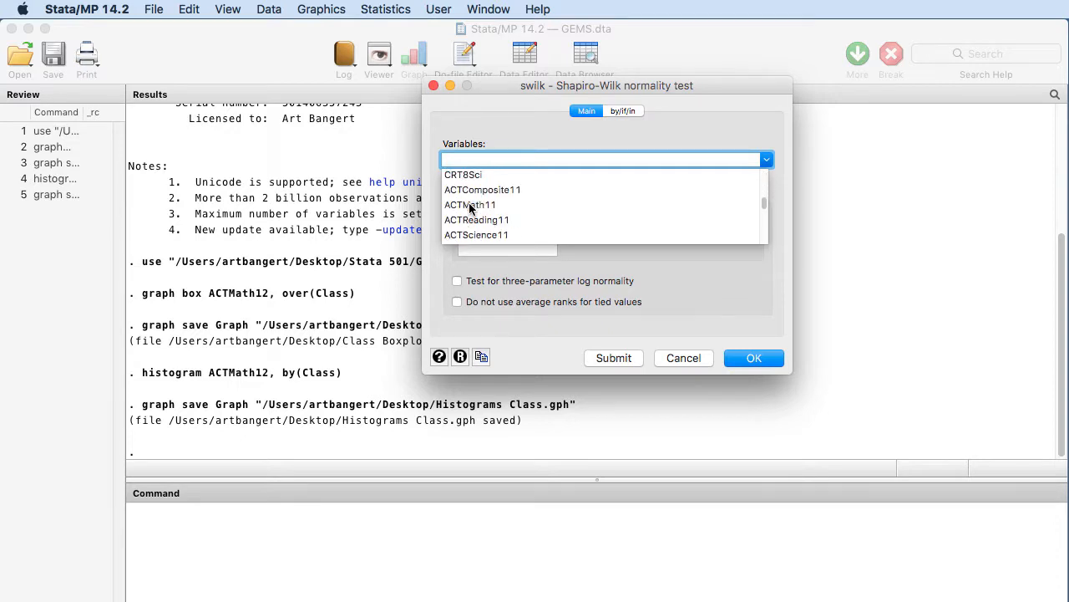
pyautogui.scroll(-3, 470, 207)
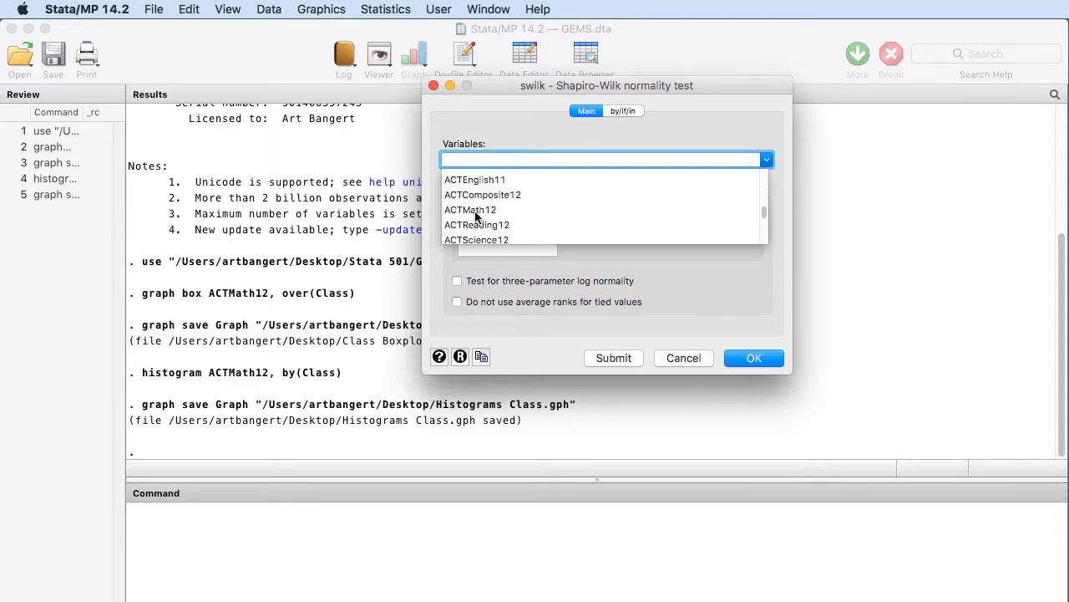
pyautogui.click(475, 210)
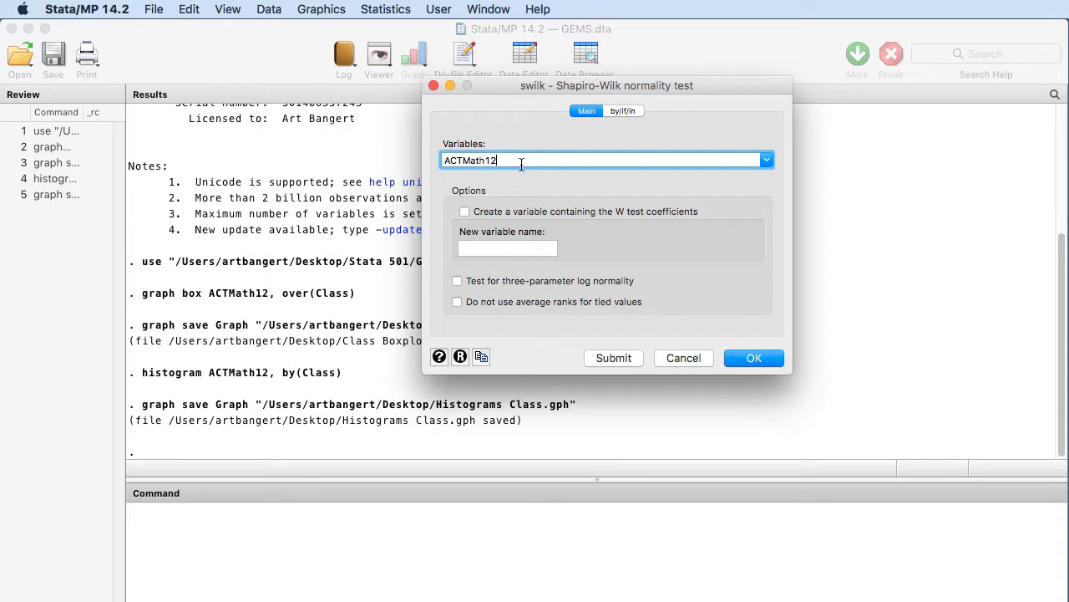
# - Repeat the Shapiro-Wilk test by Class groups, run it, and continue the paused output to the end
pyautogui.click(625, 111)
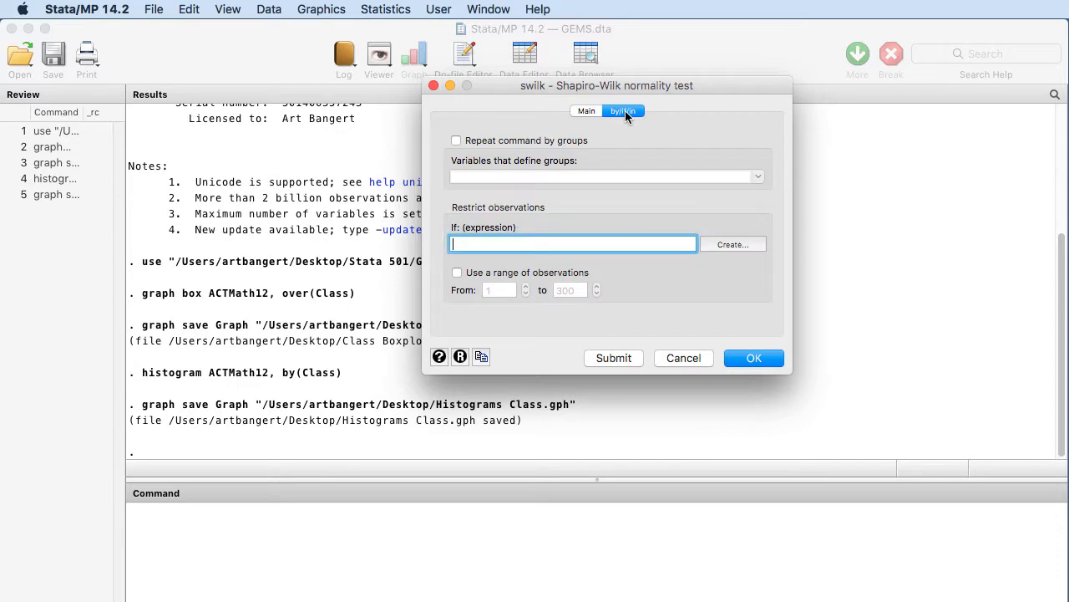
pyautogui.click(458, 142)
pyautogui.click(752, 176)
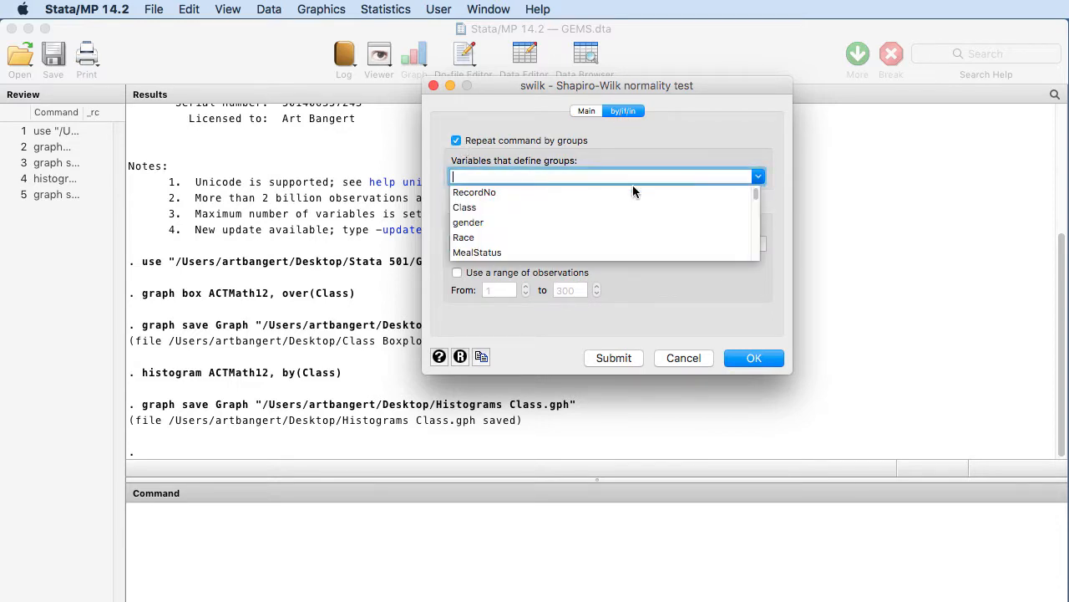
pyautogui.click(473, 209)
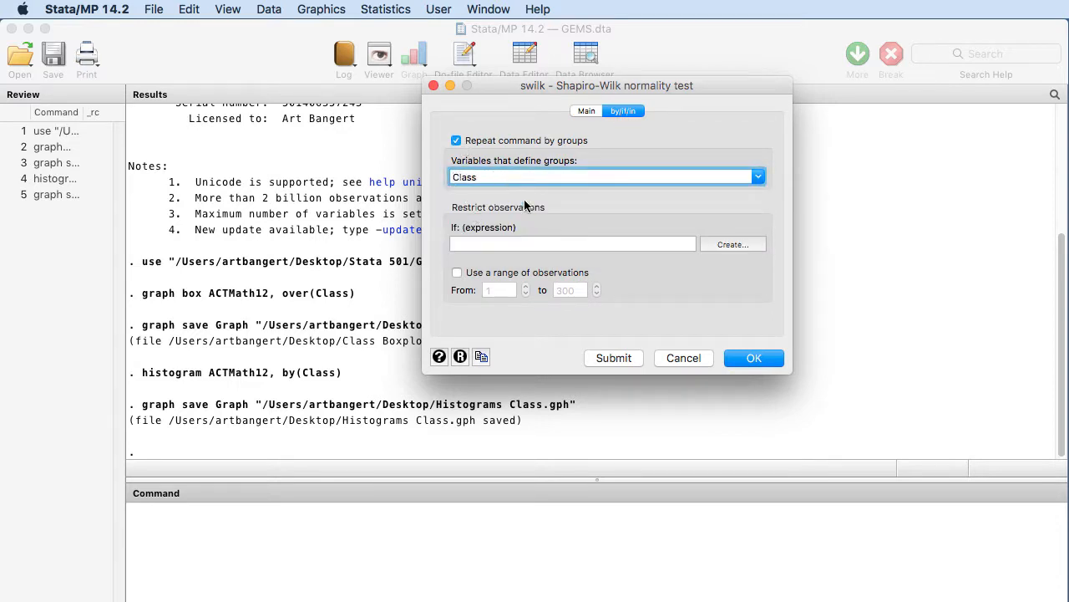
pyautogui.click(736, 358)
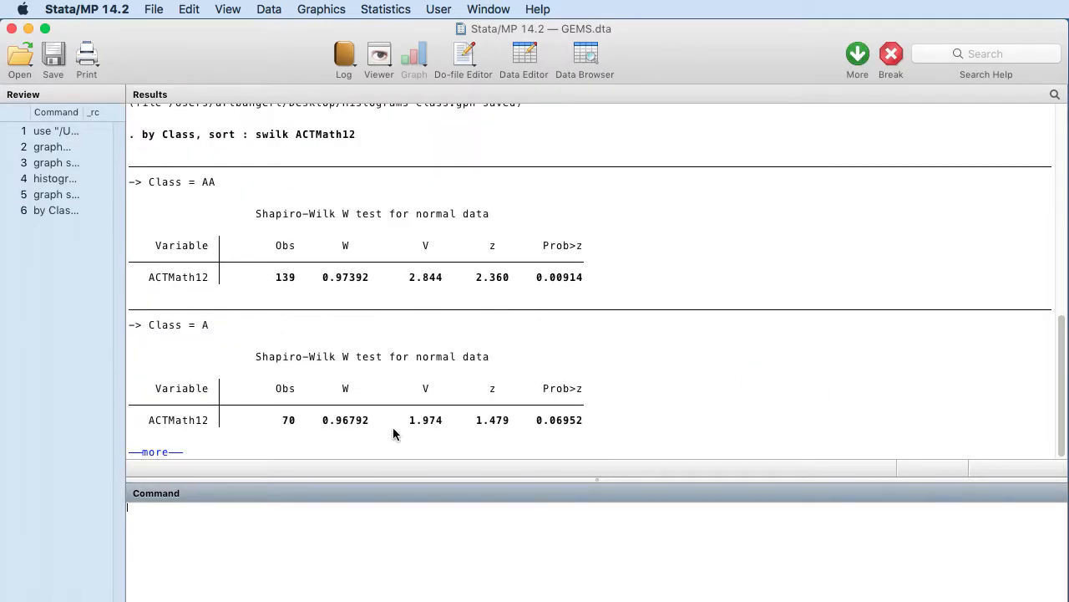
pyautogui.click(161, 451)
# - Examine the Shapiro-Wilk results for ACTMath12 in each Class group, comparing the Prob>z values
pyautogui.scroll(5, 625, 284)
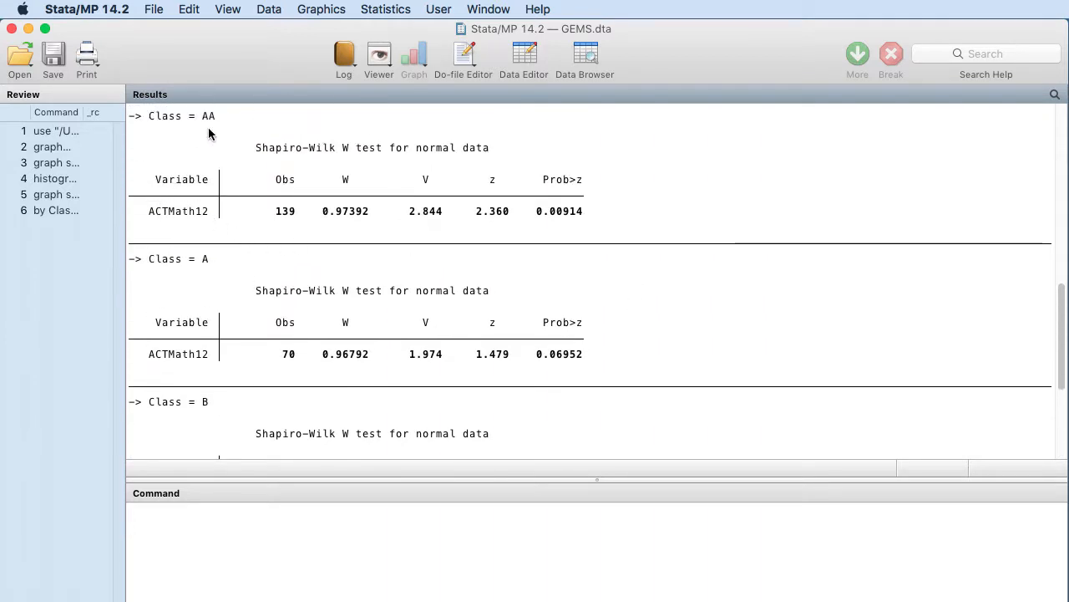
pyautogui.scroll(-2, 241, 266)
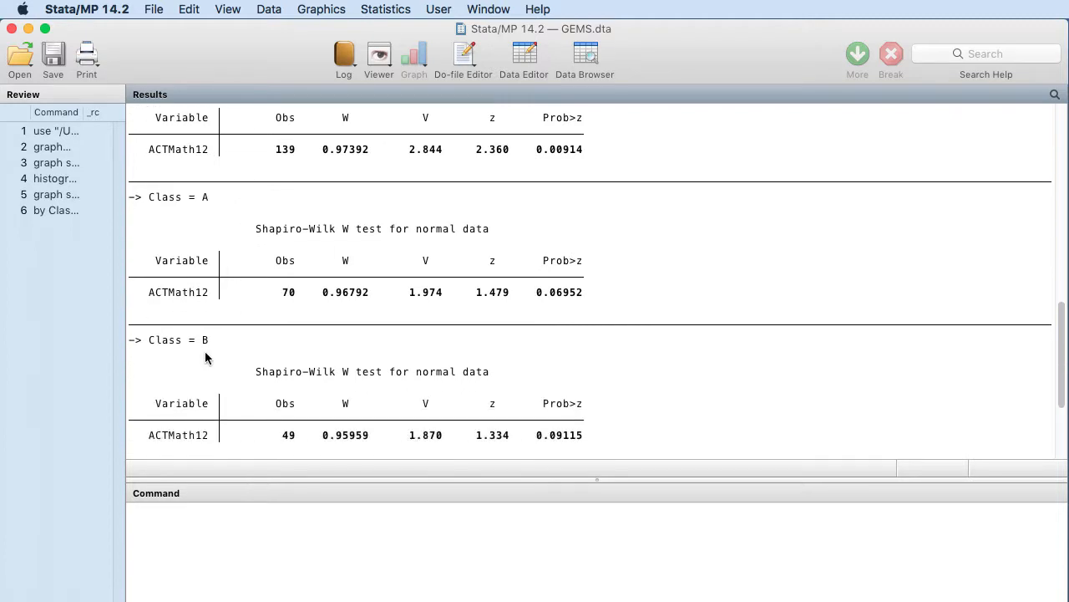
pyautogui.scroll(-5, 220, 359)
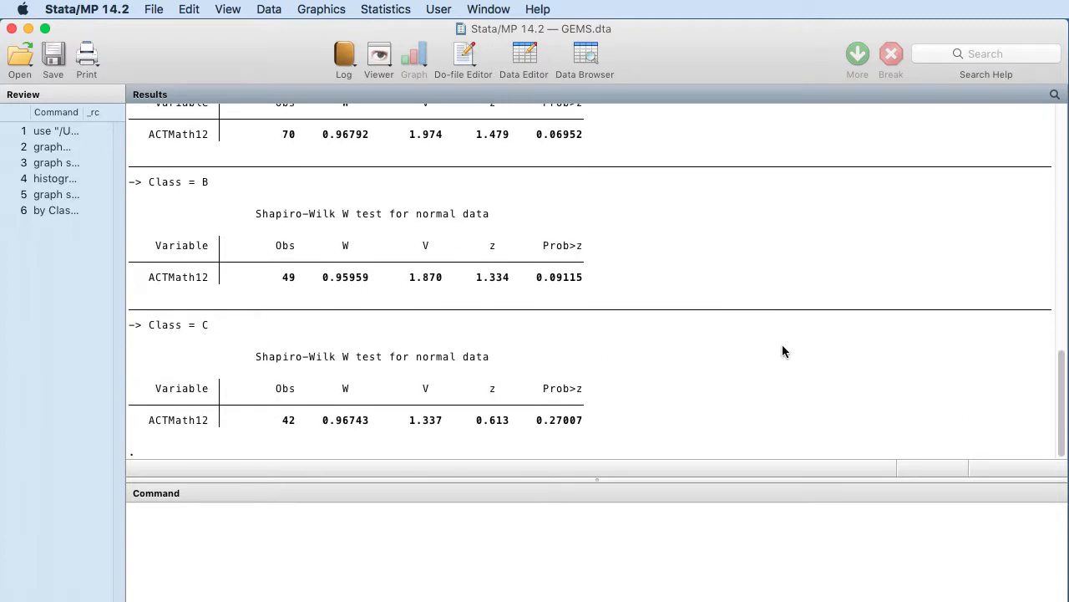
pyautogui.scroll(7, 777, 350)
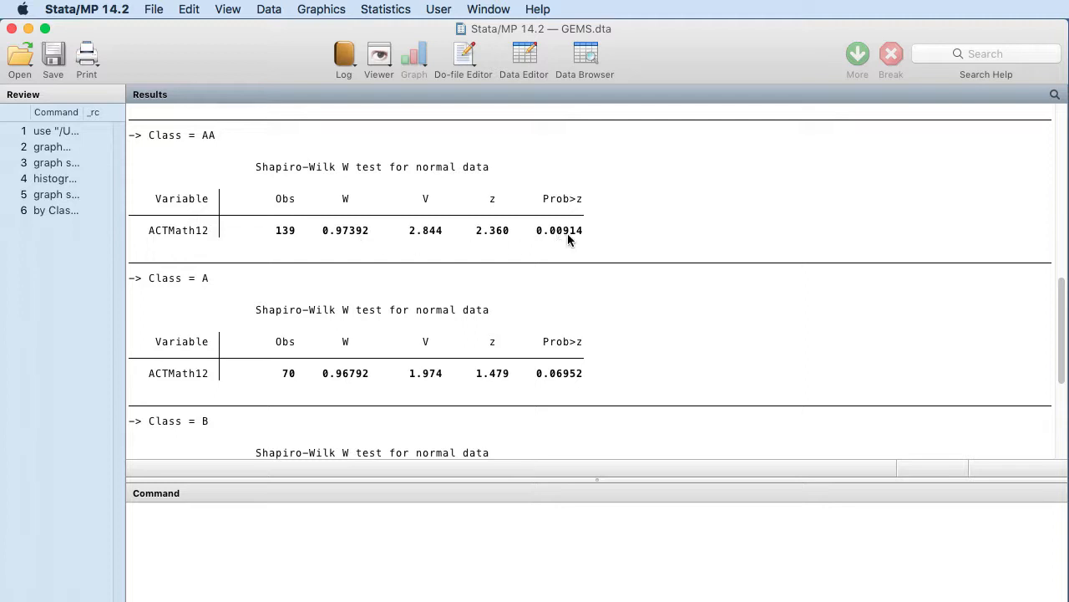
pyautogui.scroll(-1, 586, 240)
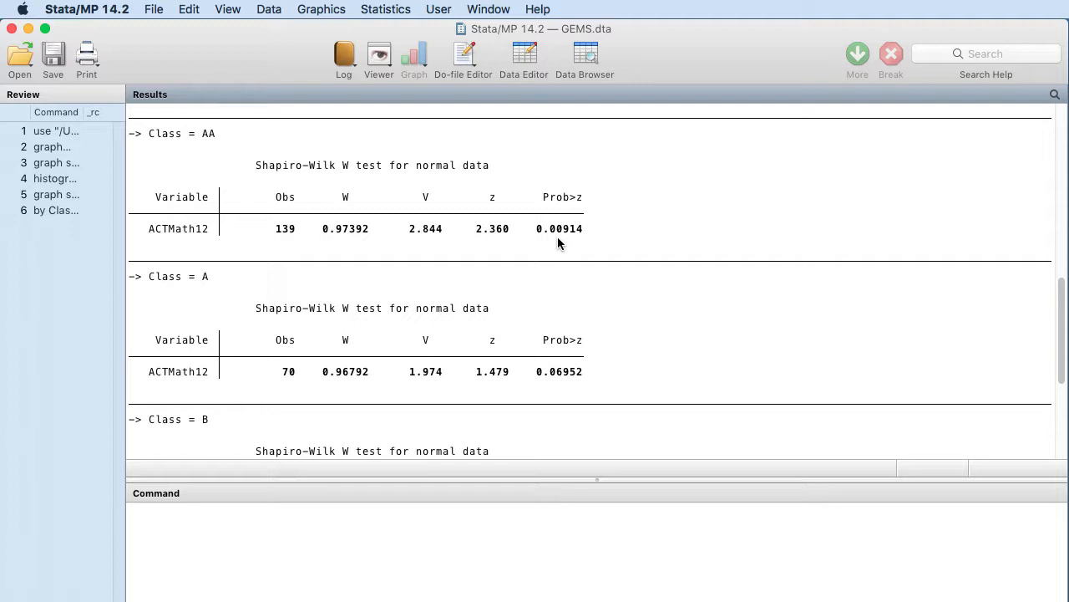
pyautogui.scroll(-2, 651, 303)
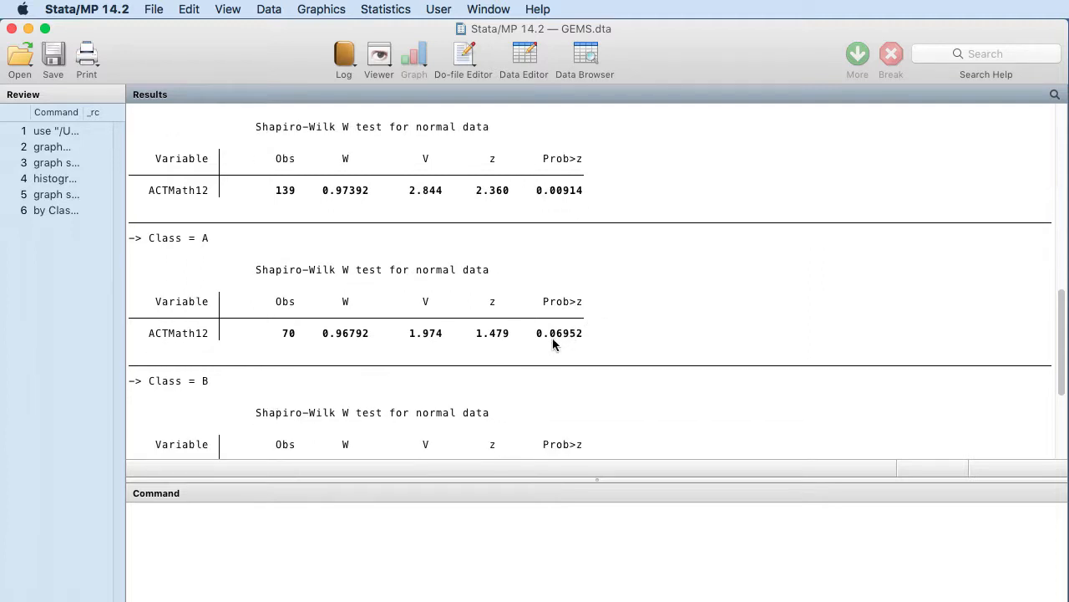
pyautogui.scroll(-5, 554, 343)
pyautogui.scroll(-1, 553, 339)
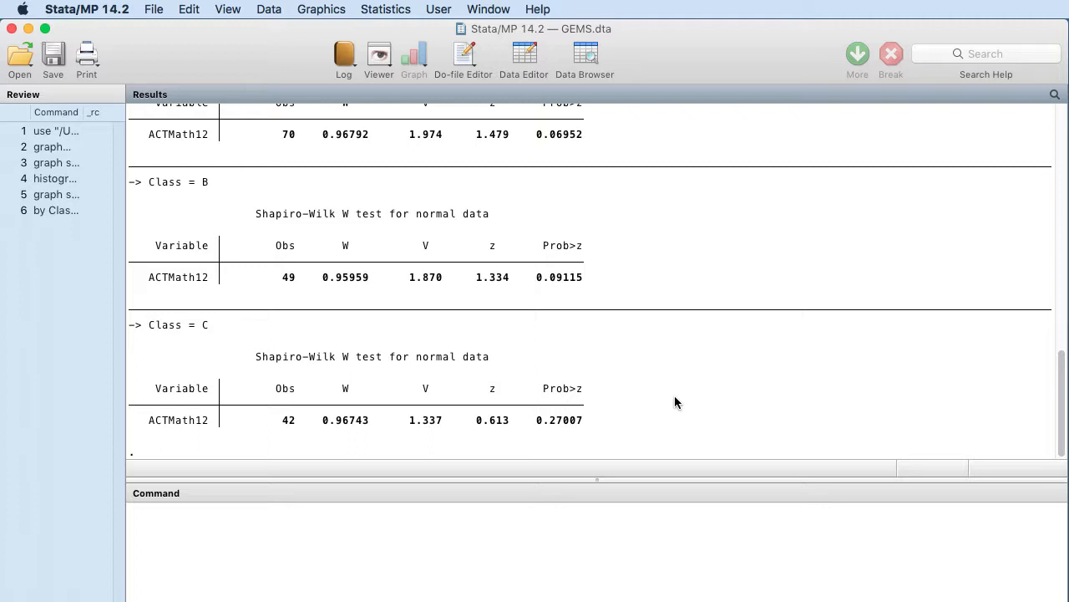
pyautogui.scroll(10, 674, 396)
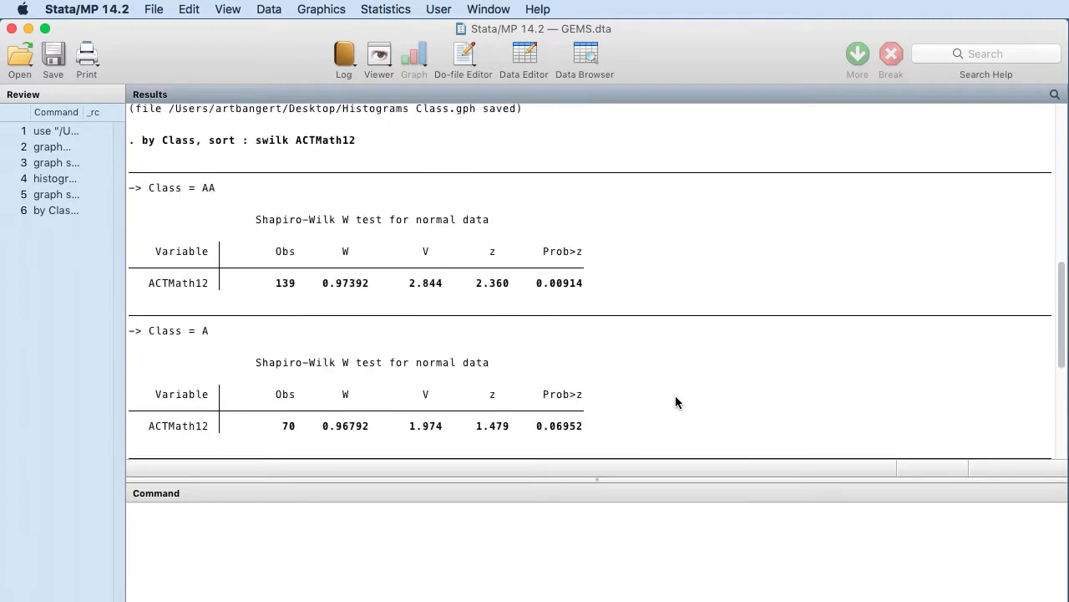
pyautogui.scroll(-4, 676, 401)
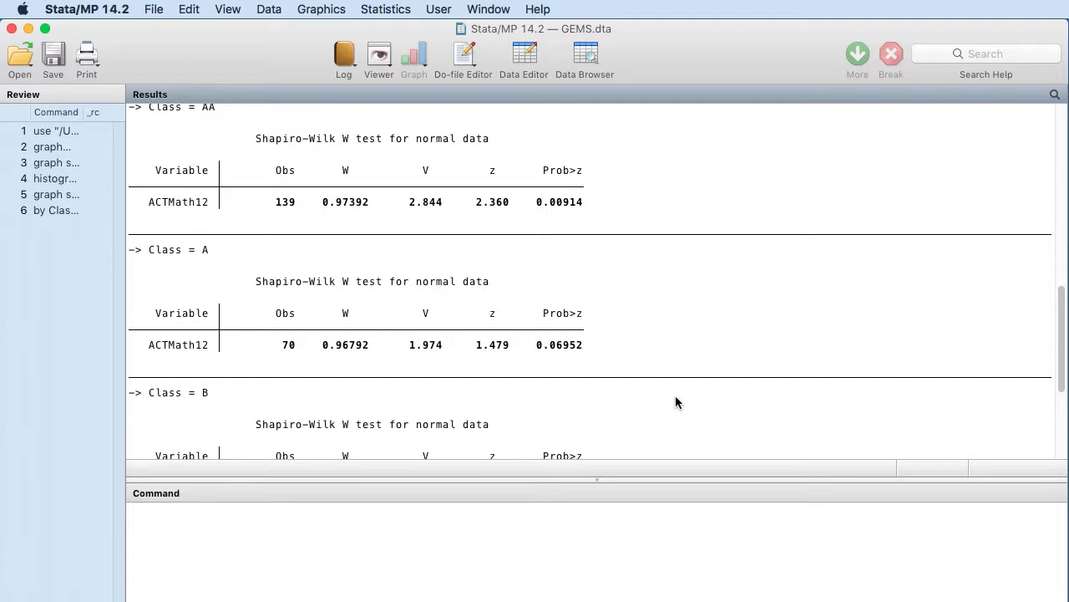
pyautogui.scroll(-2, 677, 402)
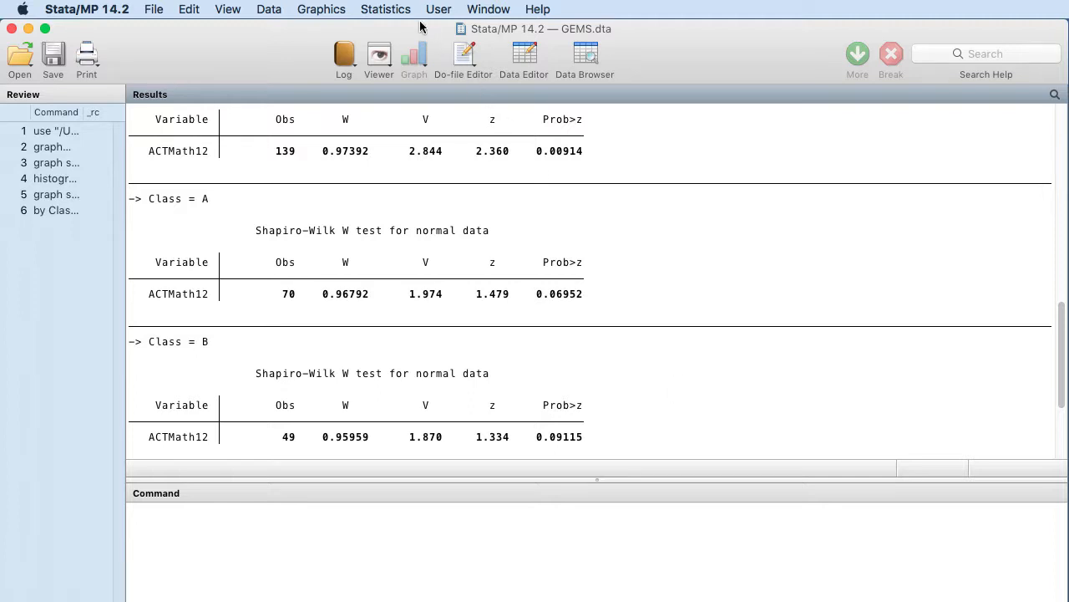
# - Set up a robust equal-variance test with ACTMath12 as the tested variable
pyautogui.click(391, 6)
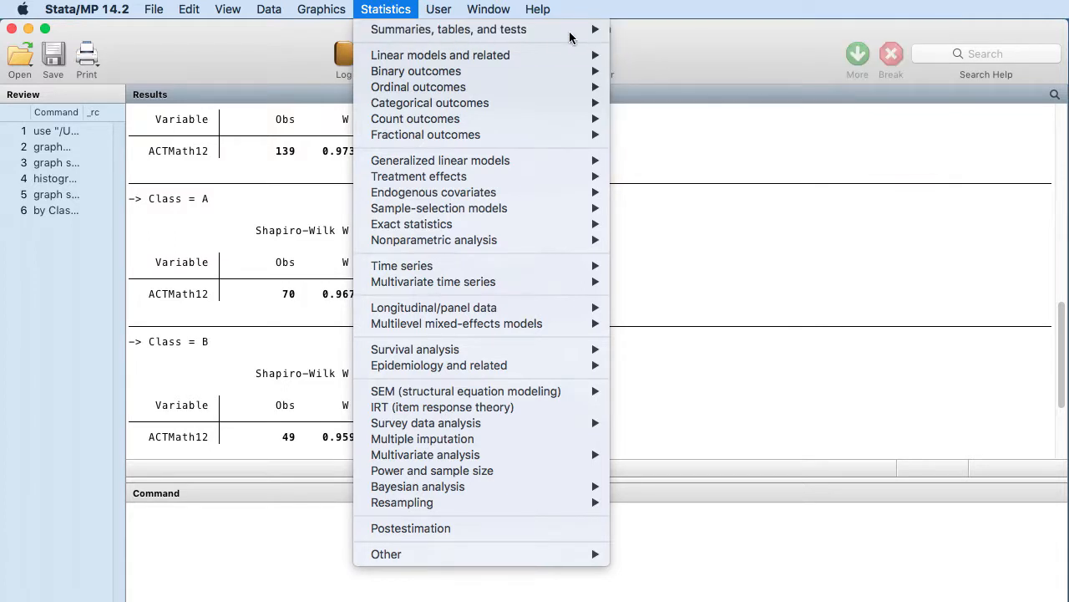
pyautogui.moveTo(548, 29)
pyautogui.moveTo(633, 38)
pyautogui.moveTo(658, 102)
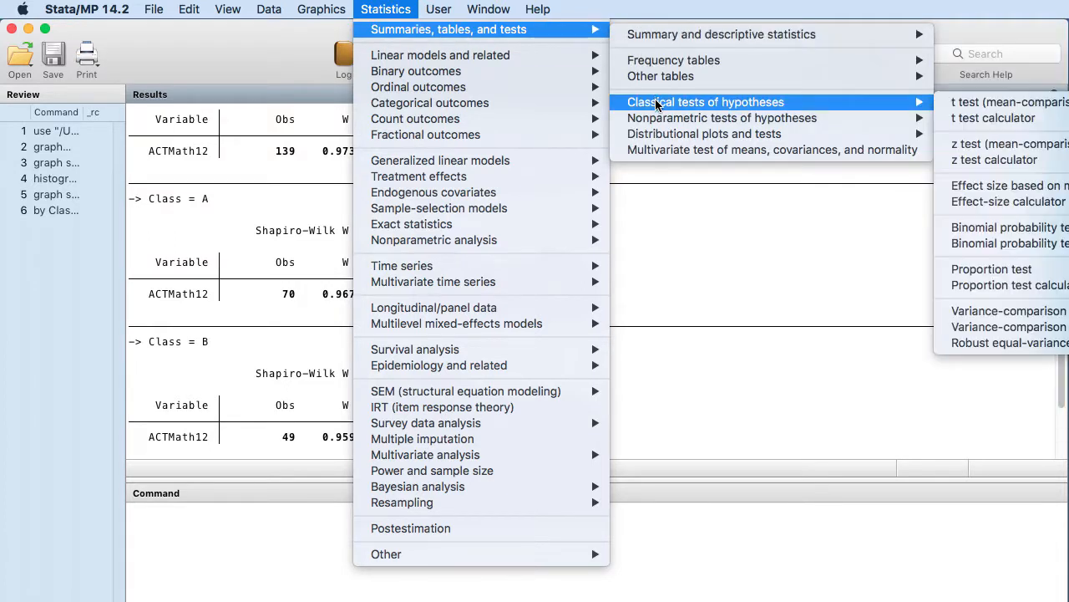
pyautogui.click(1031, 348)
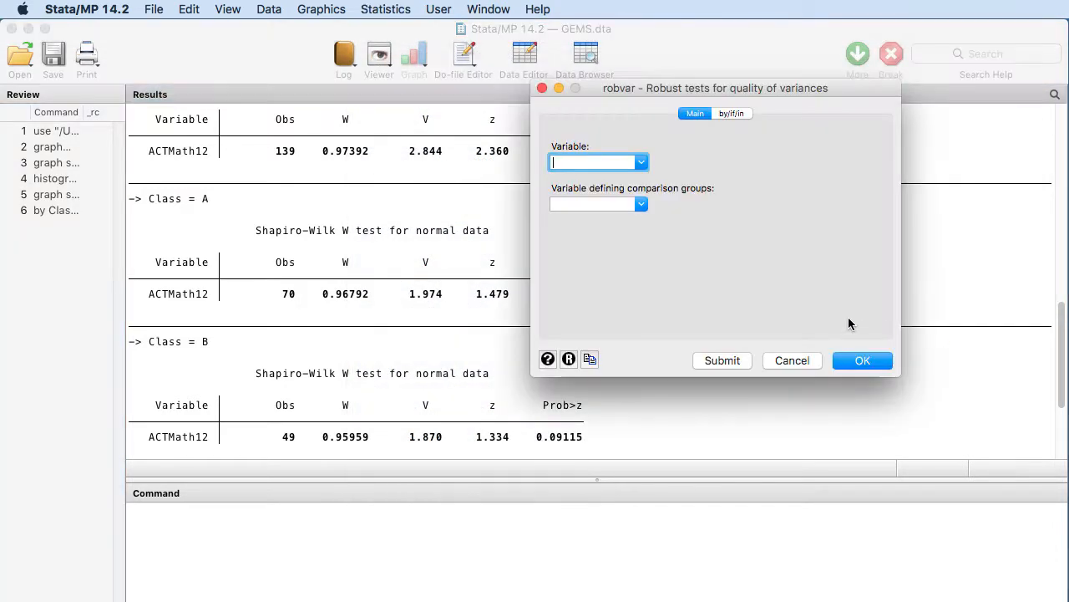
pyautogui.moveTo(611, 90); pyautogui.dragTo(423, 77)
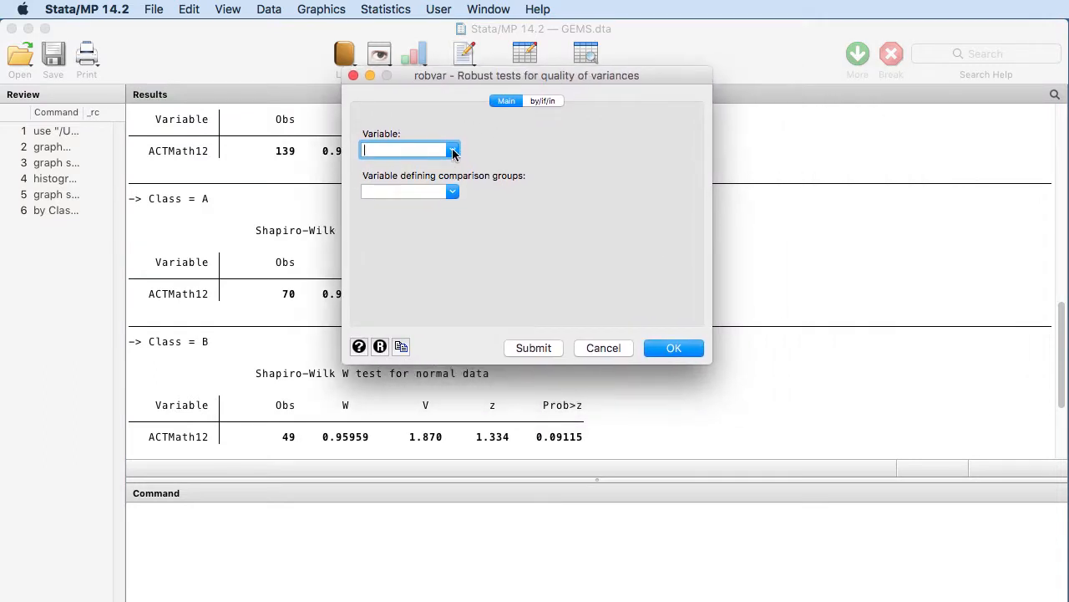
pyautogui.click(452, 150)
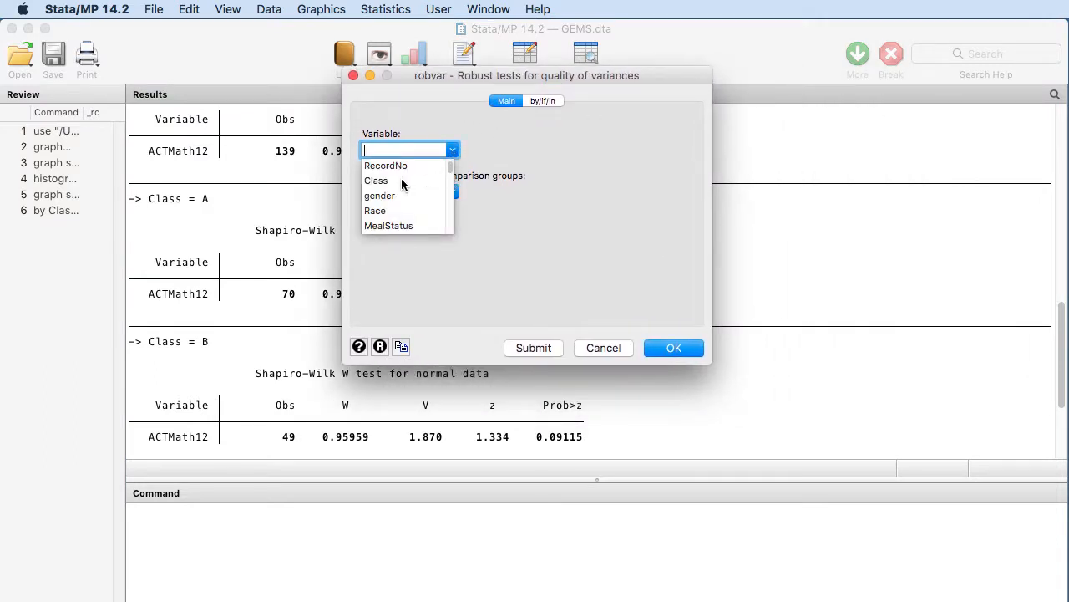
pyautogui.moveTo(451, 177); pyautogui.dragTo(451, 209)
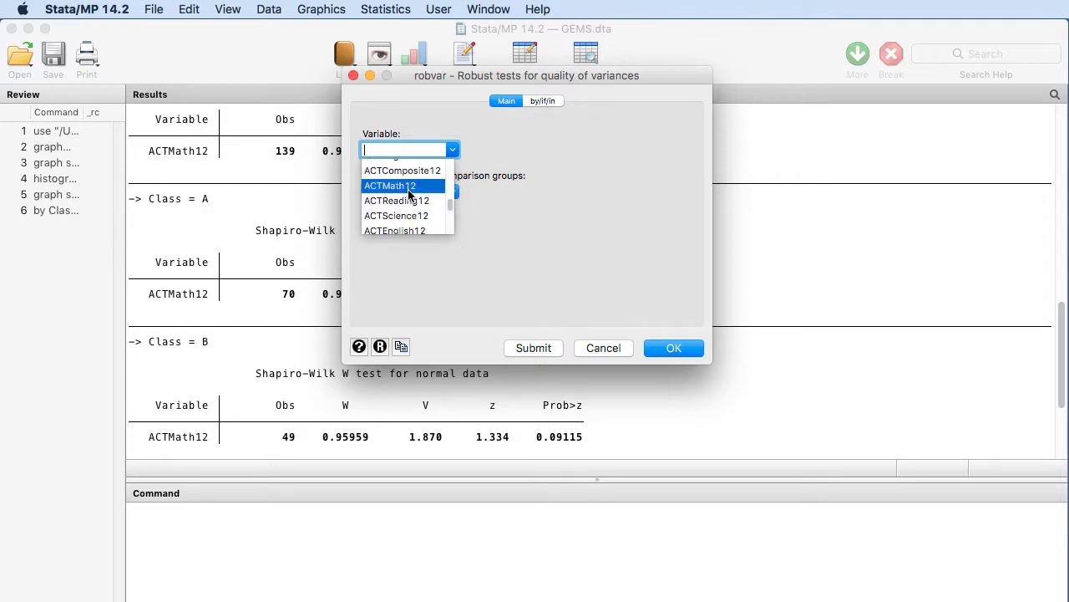
pyautogui.click(416, 184)
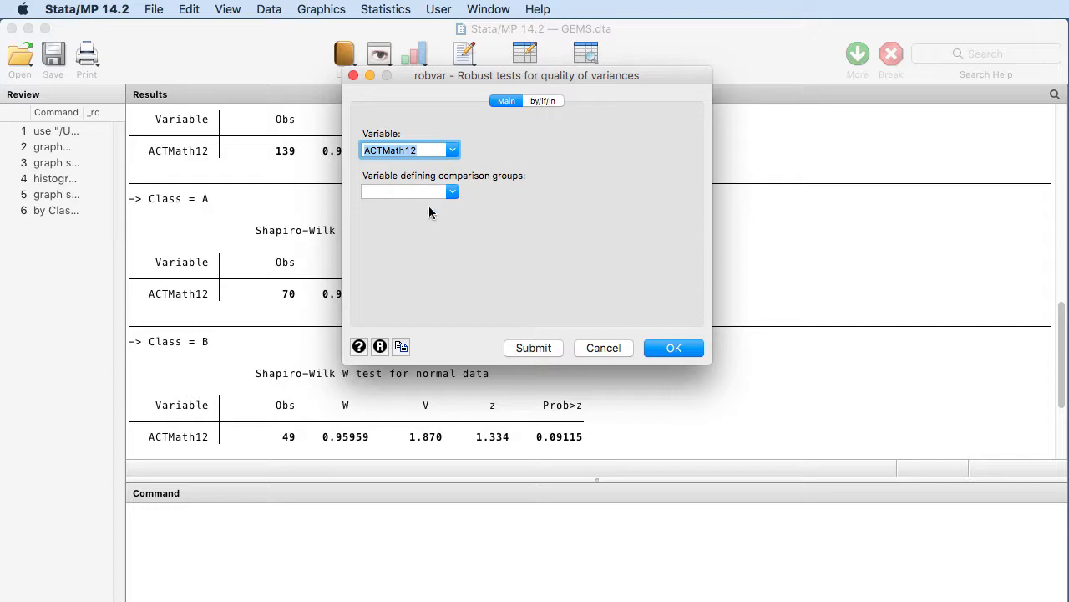
# - Define the equal-variance test's comparison groups by Class and run the test
pyautogui.click(454, 193)
pyautogui.click(394, 224)
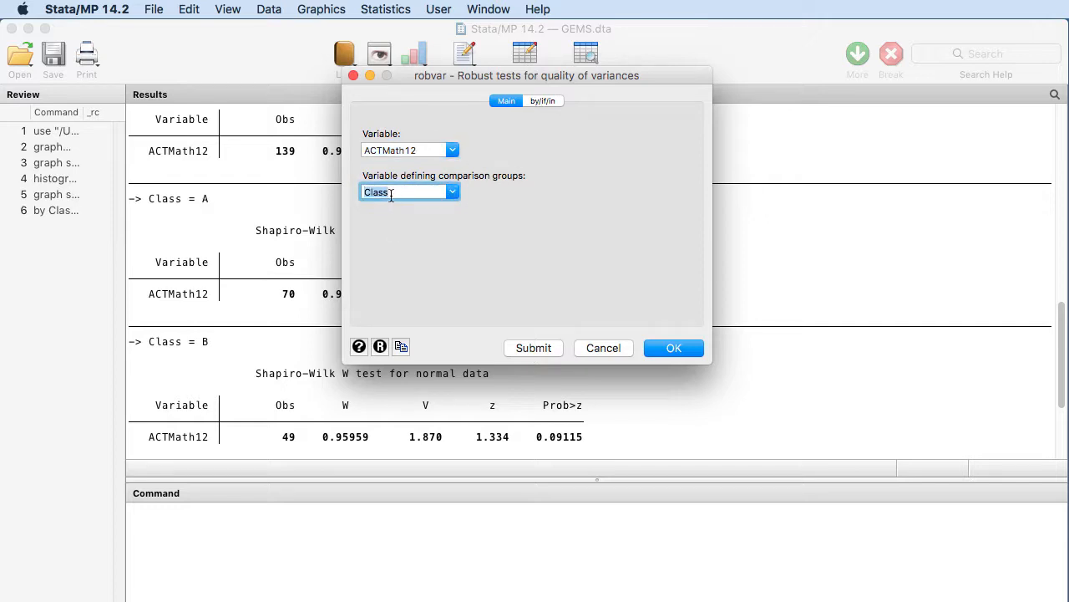
pyautogui.click(668, 349)
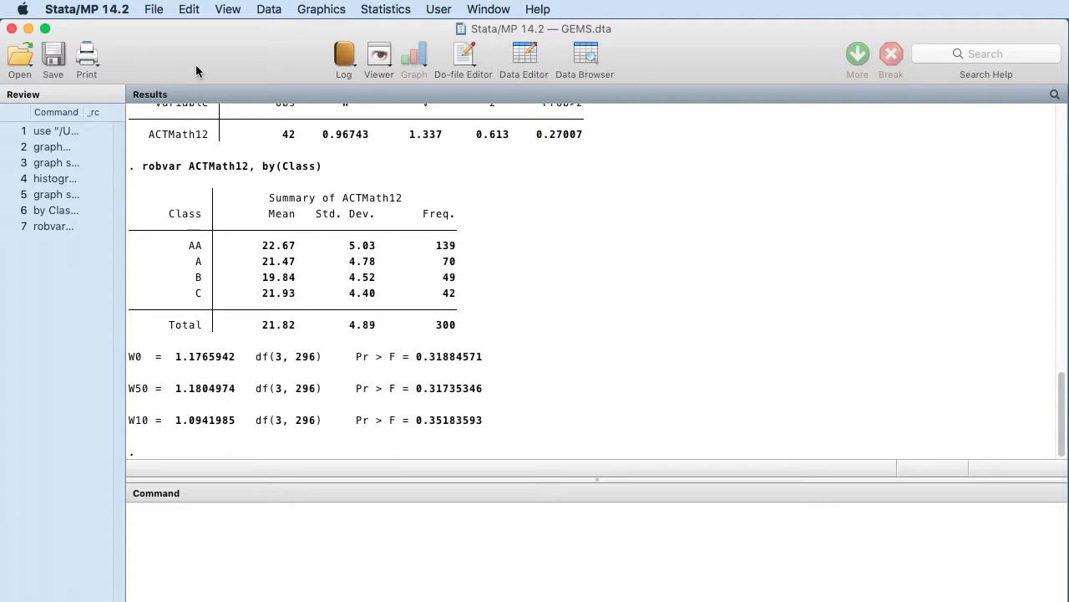
# - Set up a one-way analysis of variance with ACTMath12 as the response variable
pyautogui.moveTo(196, 65); pyautogui.dragTo(225, 68)
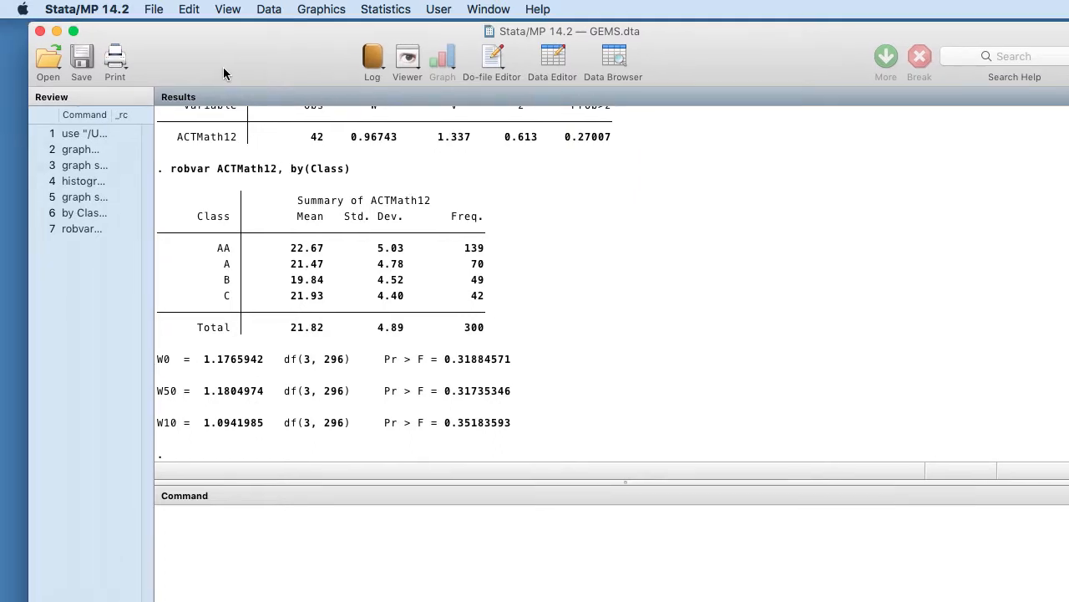
pyautogui.click(368, 11)
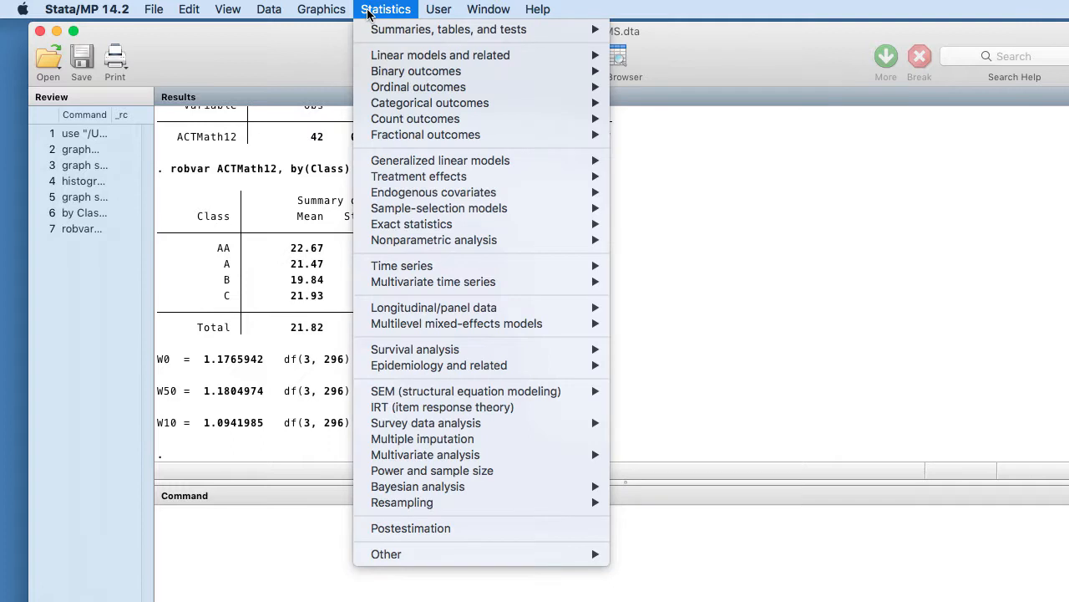
pyautogui.moveTo(376, 54)
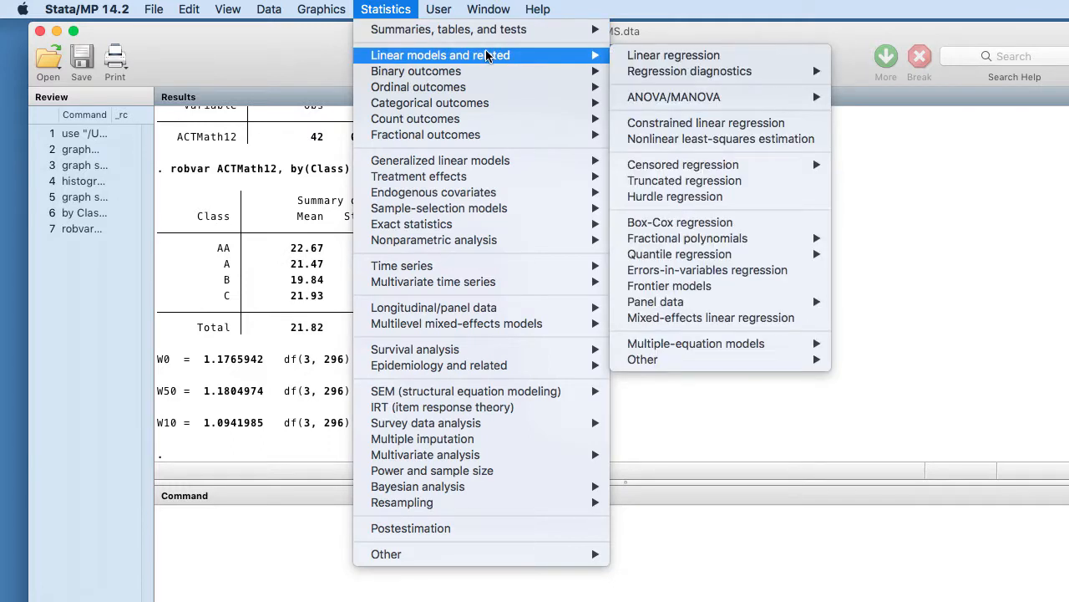
pyautogui.moveTo(650, 101)
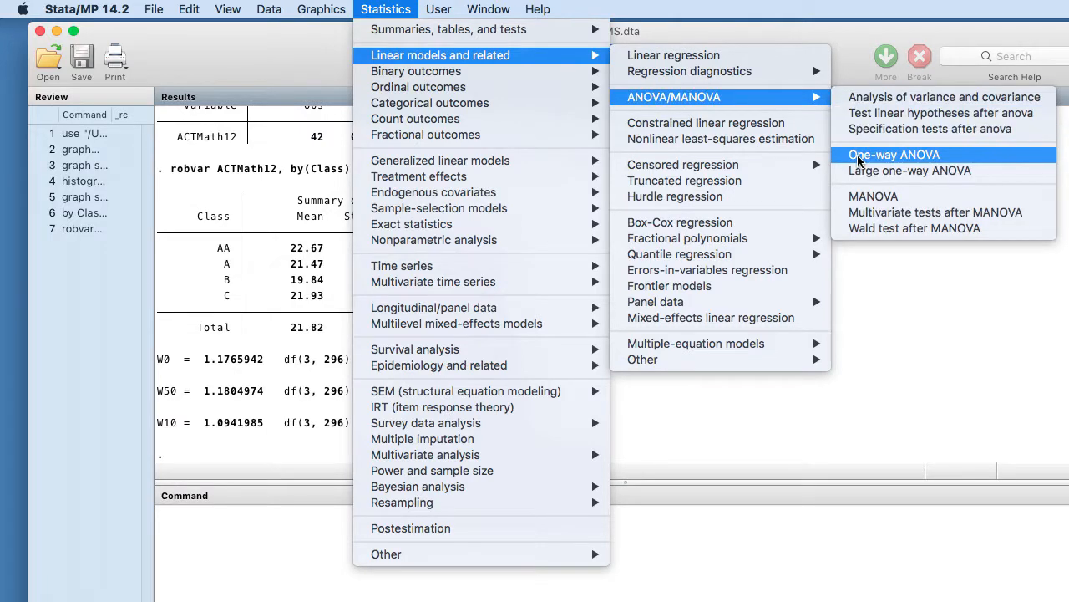
pyautogui.click(858, 158)
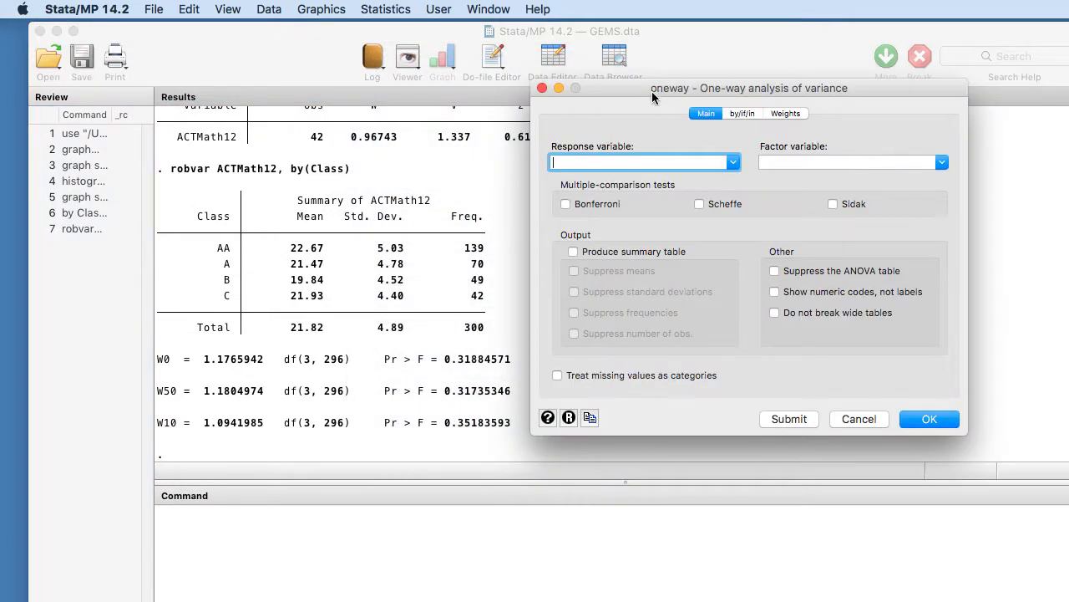
pyautogui.moveTo(652, 91); pyautogui.dragTo(603, 89)
pyautogui.click(681, 160)
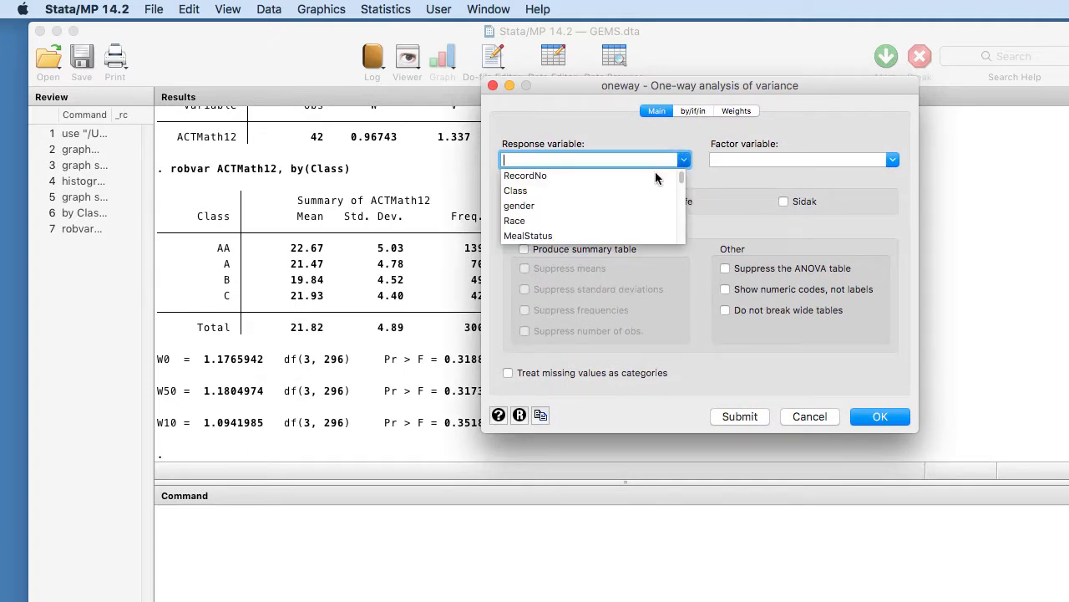
pyautogui.scroll(-3, 681, 198)
pyautogui.scroll(-5, 682, 200)
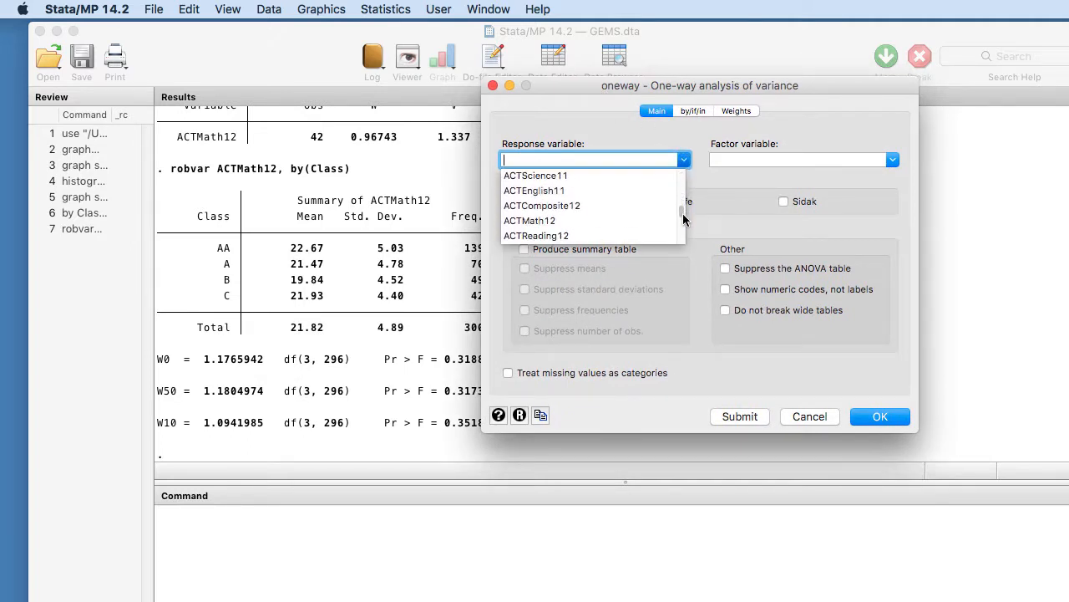
pyautogui.click(549, 190)
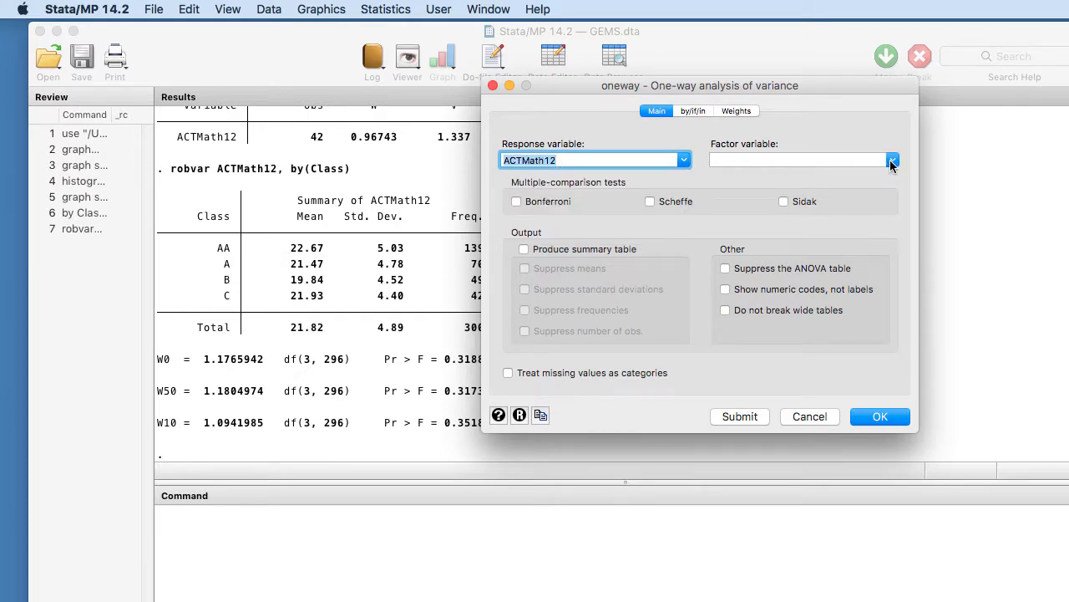
# - Set Class as the factor with Bonferroni comparisons and a summary table, and run the one-way ANOVA through to the end of its output
pyautogui.click(893, 160)
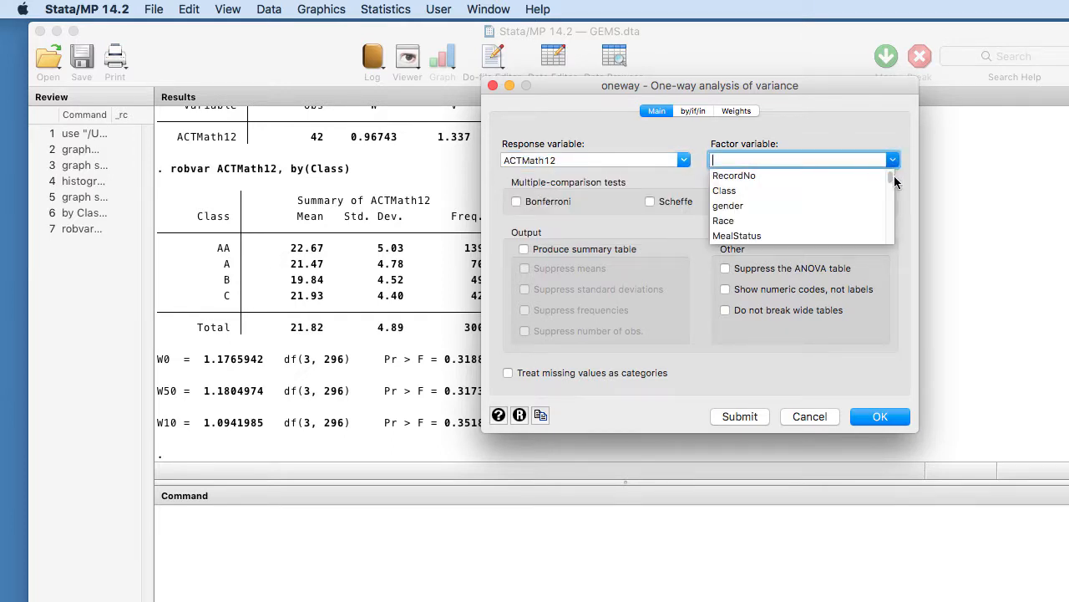
pyautogui.moveTo(890, 175)
pyautogui.mouseDown()
pyautogui.moveTo(894, 195)
pyautogui.moveTo(894, 172)
pyautogui.mouseUp()
pyautogui.click(746, 194)
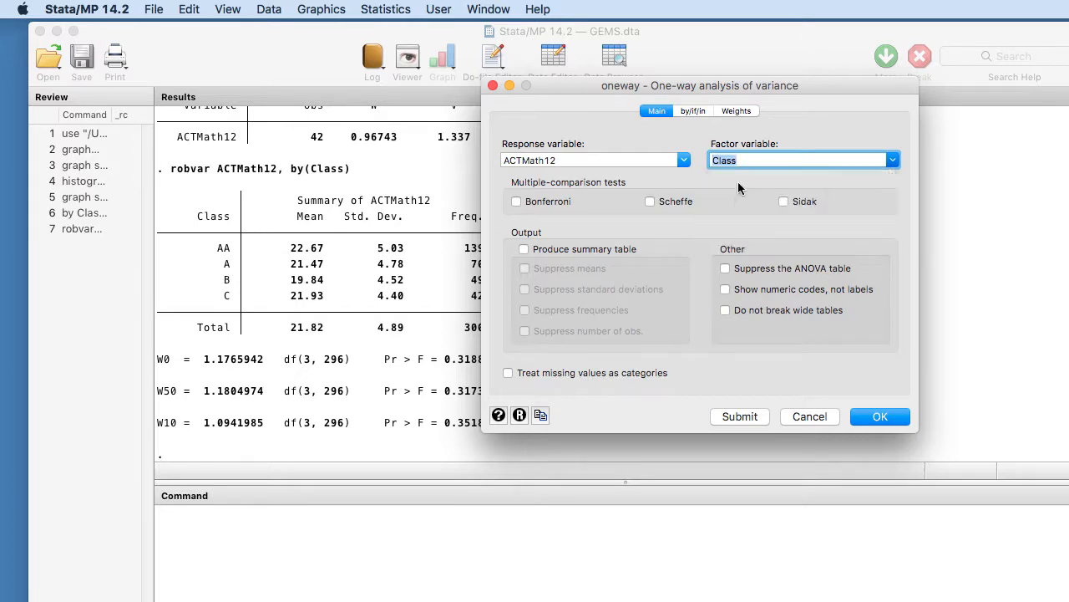
pyautogui.click(517, 202)
pyautogui.click(523, 249)
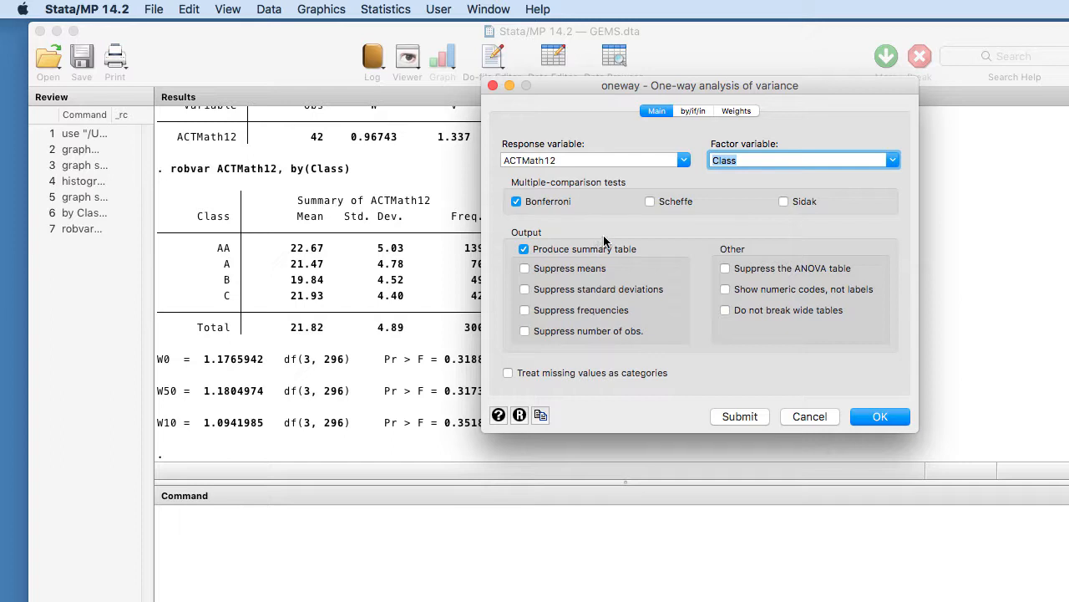
pyautogui.click(864, 420)
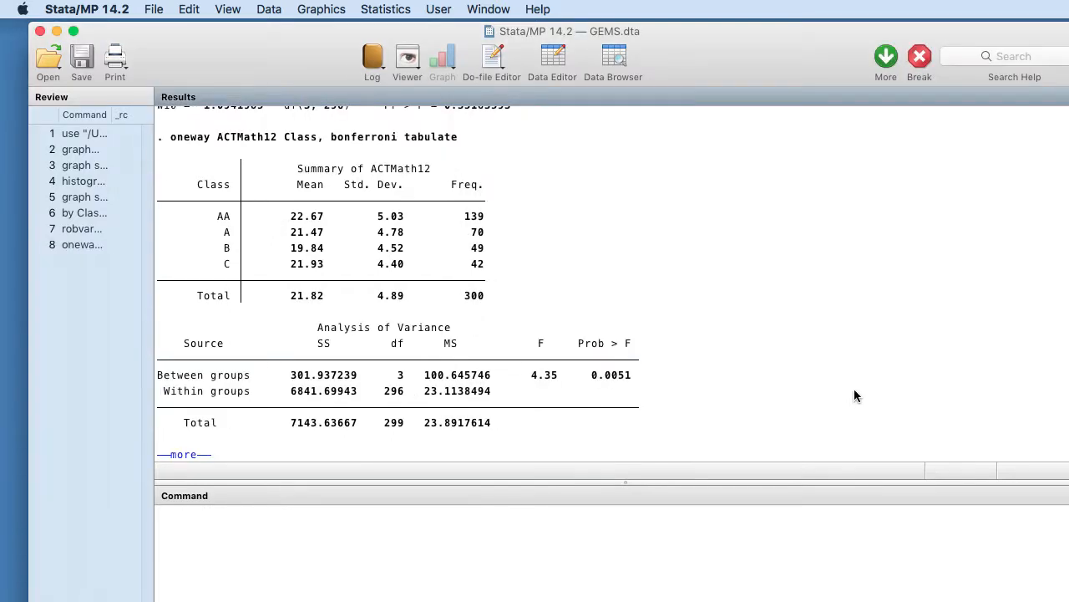
pyautogui.click(189, 456)
# - Examine the one-way ANOVA output from the Class summary through the F test and Bartlett's equal-variance test to the Bonferroni table
pyautogui.scroll(8, 886, 336)
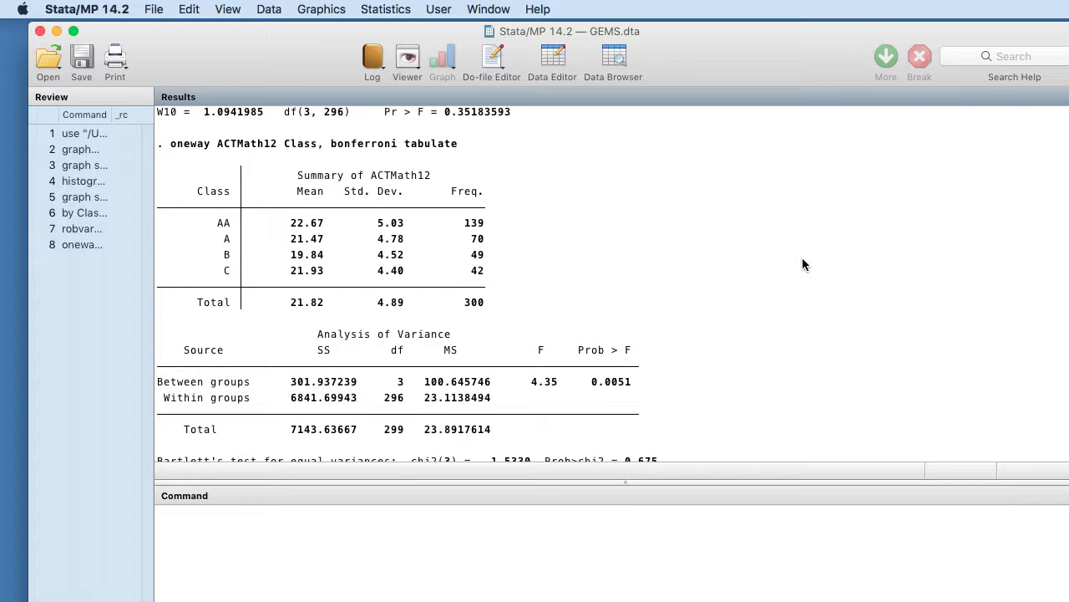
pyautogui.scroll(-3, 802, 265)
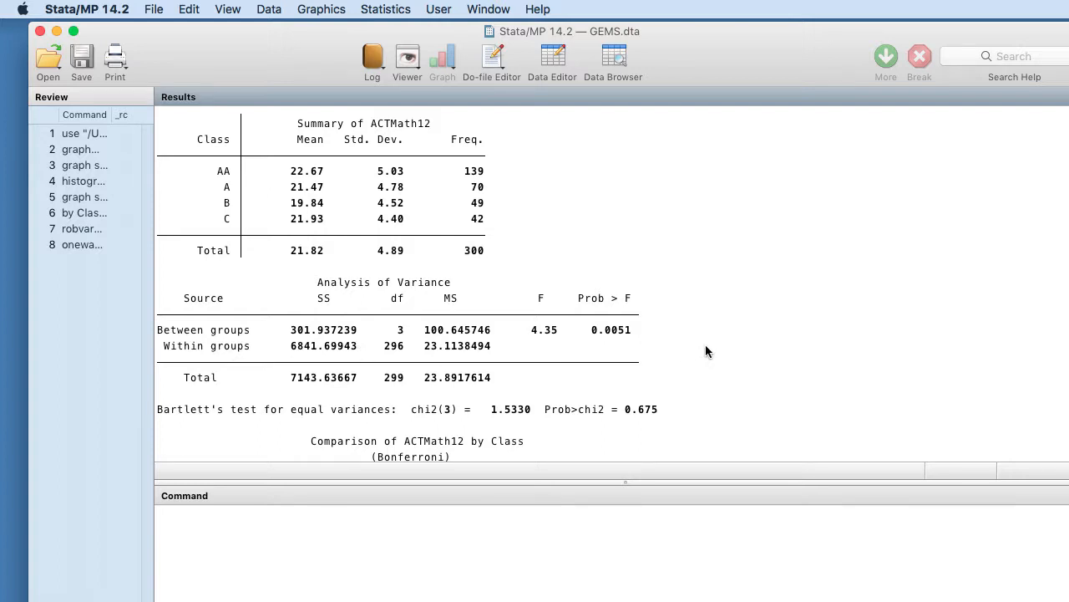
pyautogui.scroll(-2, 705, 351)
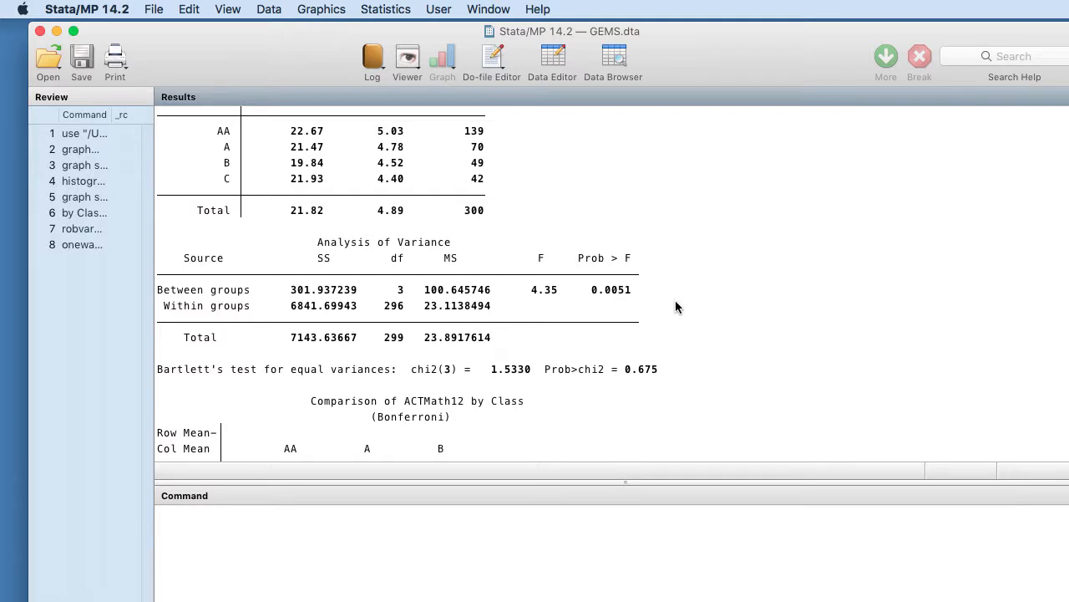
pyautogui.scroll(-2, 676, 305)
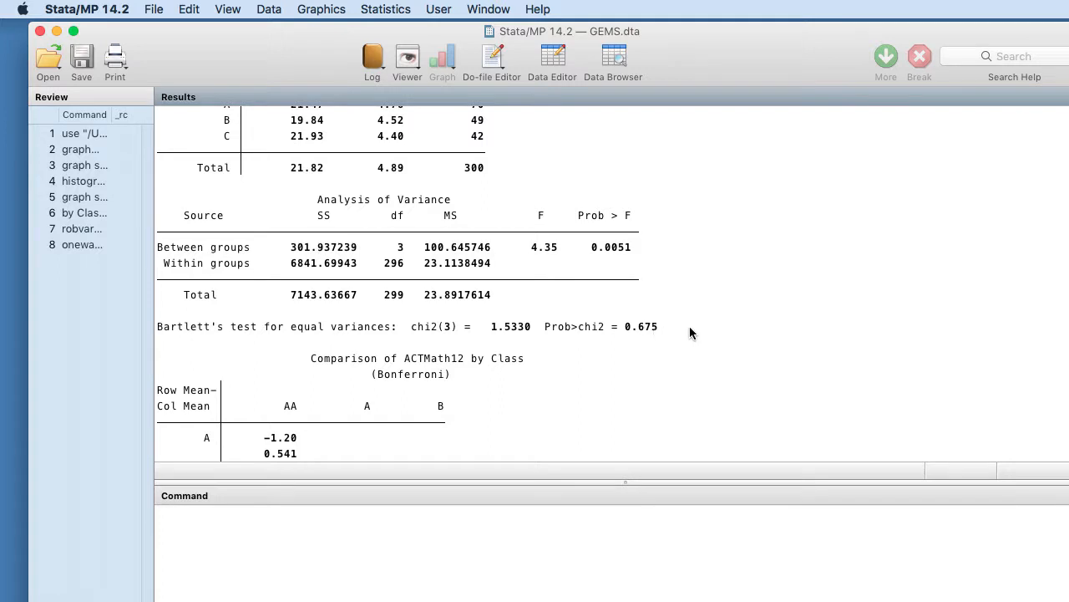
pyautogui.scroll(-5, 690, 333)
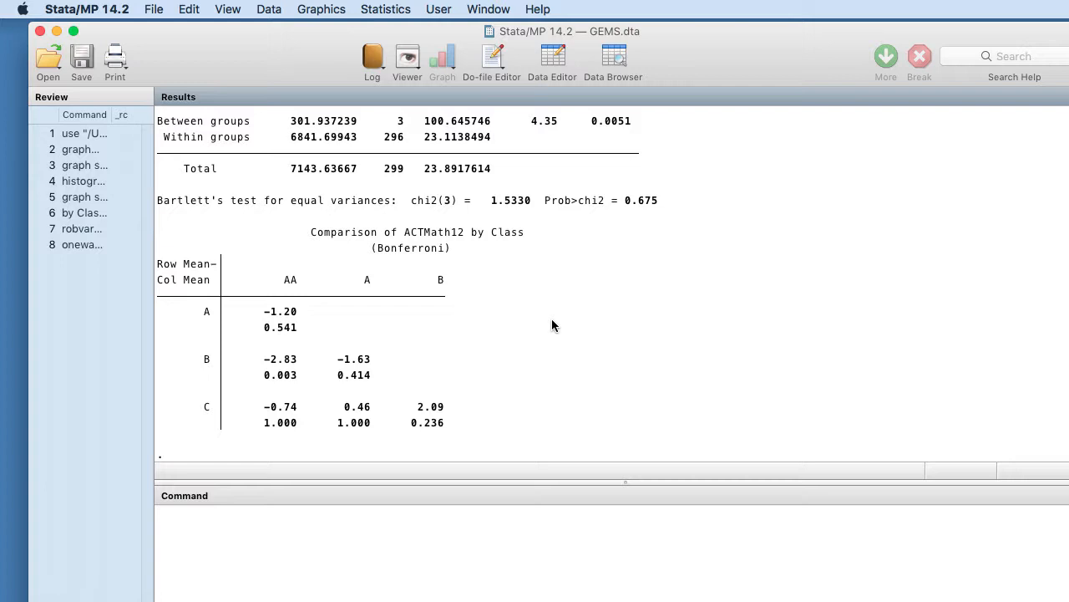
# - Compare the Bonferroni pairwise differences and their p-values with the Class group means in the ACTMath12 summary table
pyautogui.scroll(3, 552, 321)
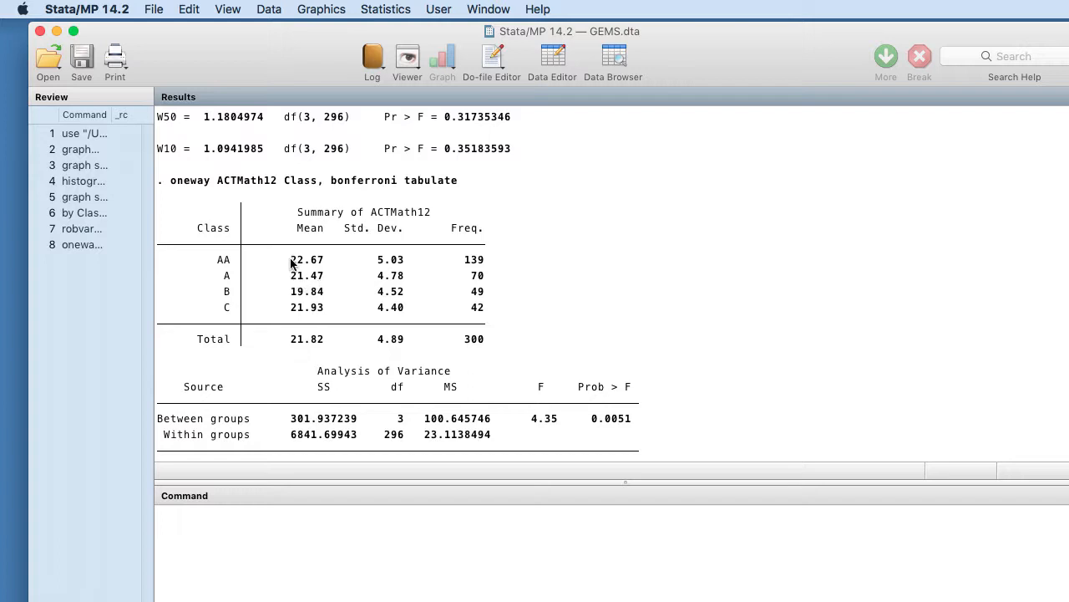
pyautogui.scroll(-10, 355, 380)
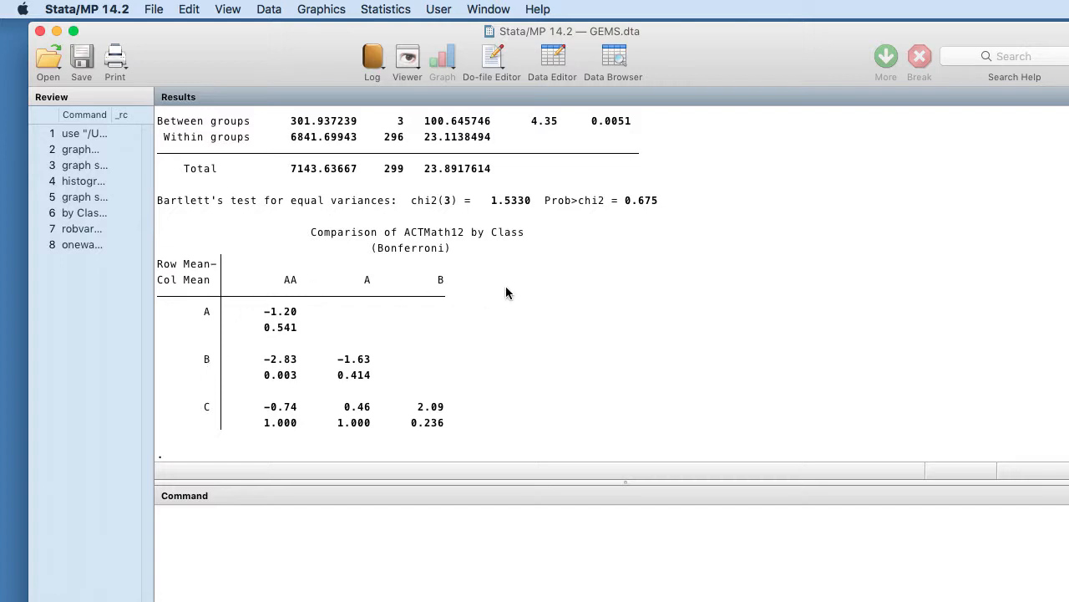
pyautogui.scroll(10, 505, 292)
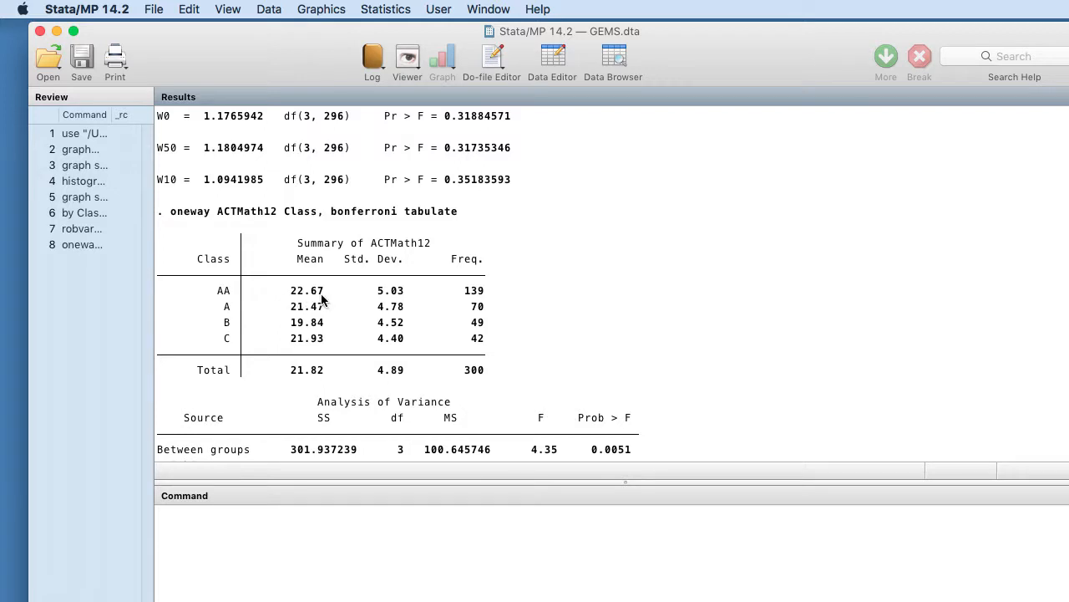
pyautogui.scroll(-10, 602, 310)
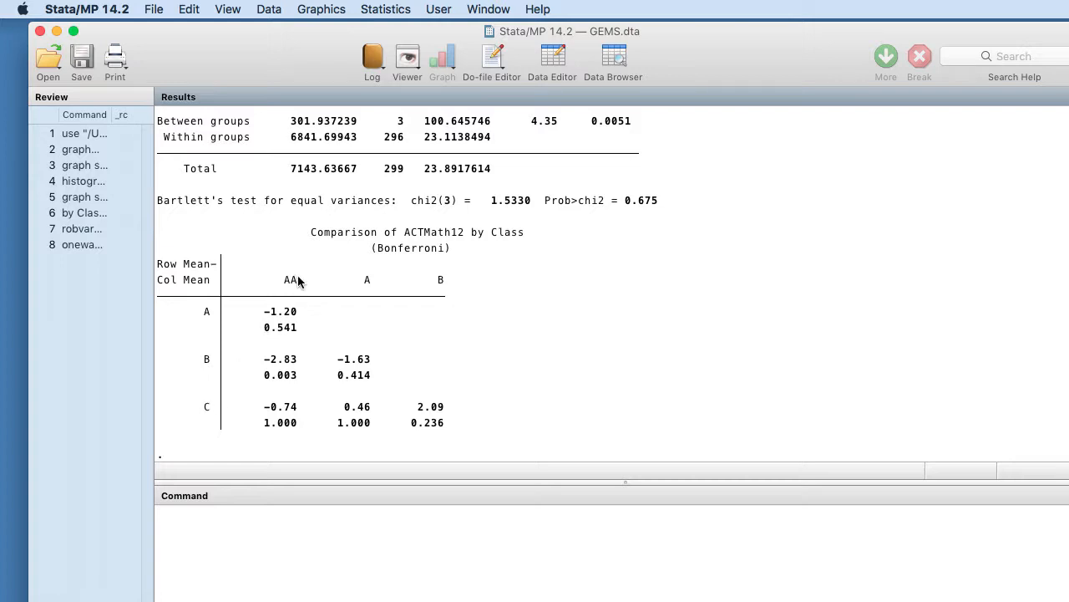
pyautogui.scroll(5, 522, 315)
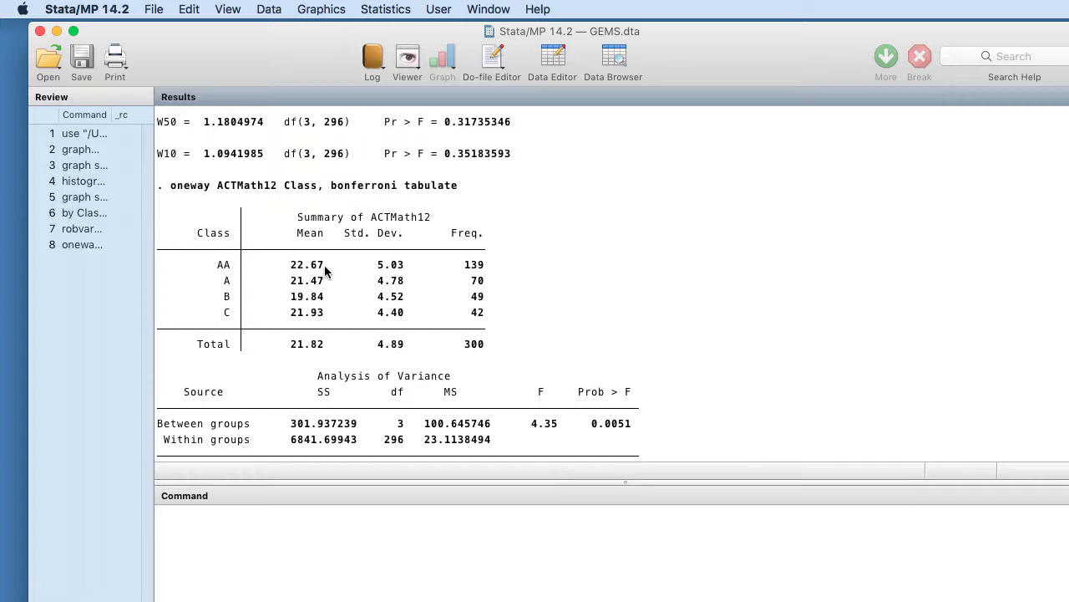
pyautogui.scroll(-5, 665, 304)
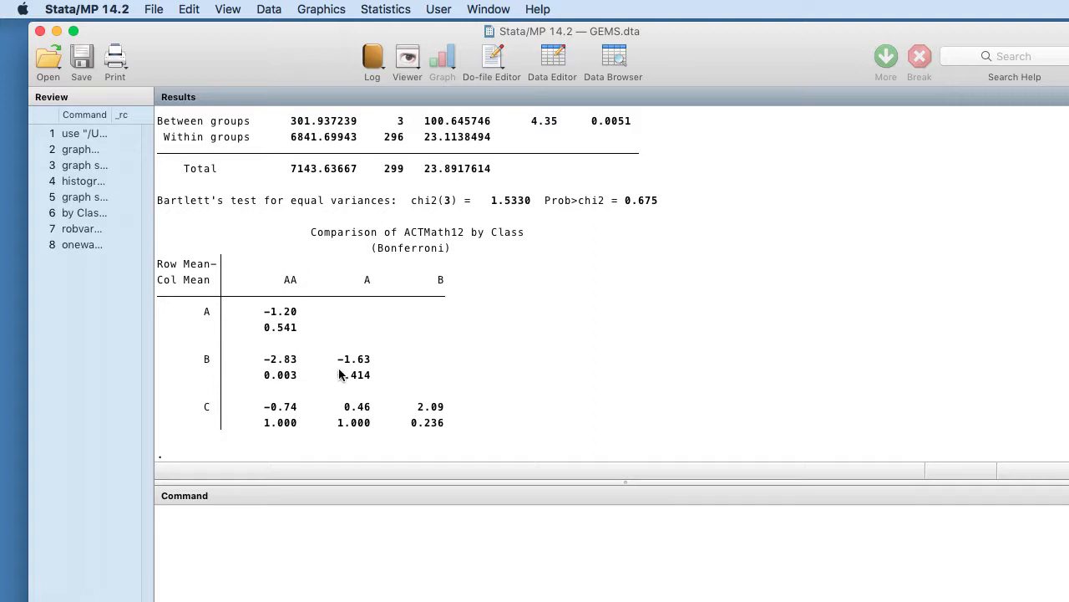
pyautogui.scroll(5, 532, 351)
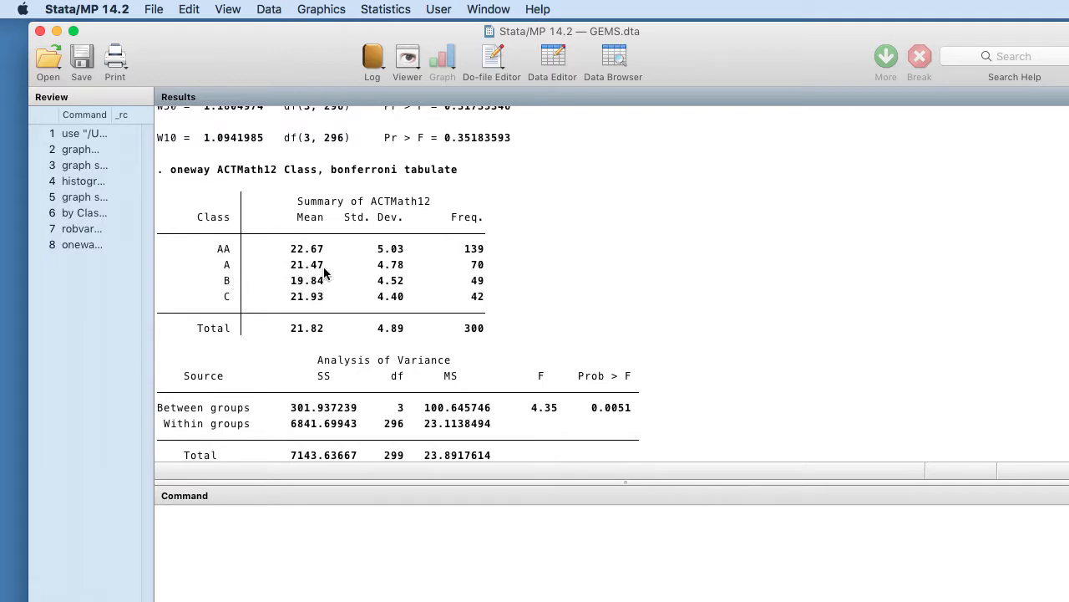
pyautogui.scroll(-6, 664, 310)
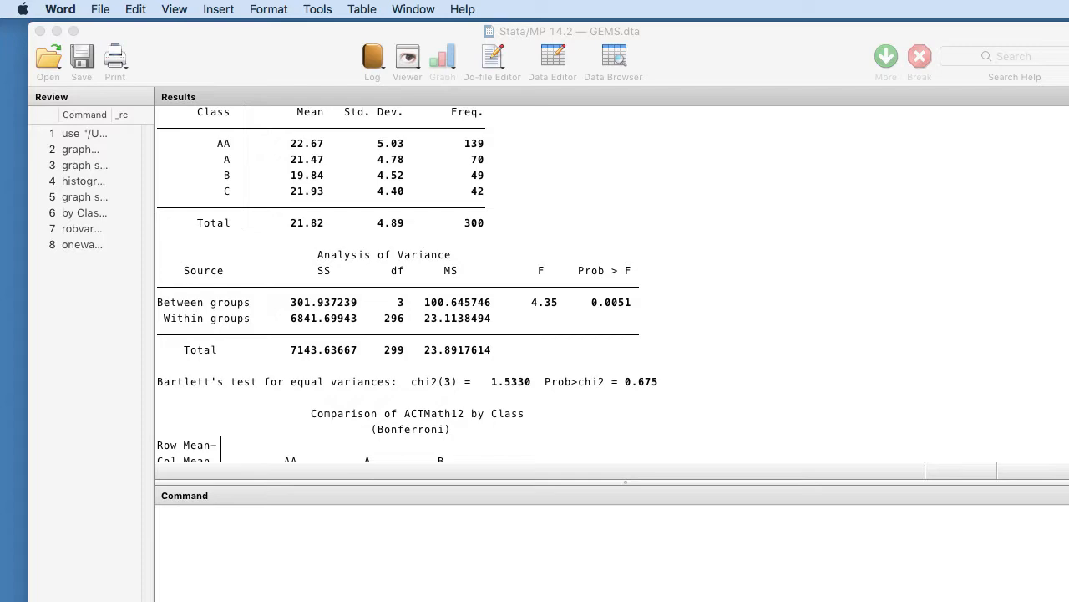
# - Switch to the Word document on partial eta square and narrow its window to uncover more of the Stata ANOVA results
pyautogui.click(1015, 600)
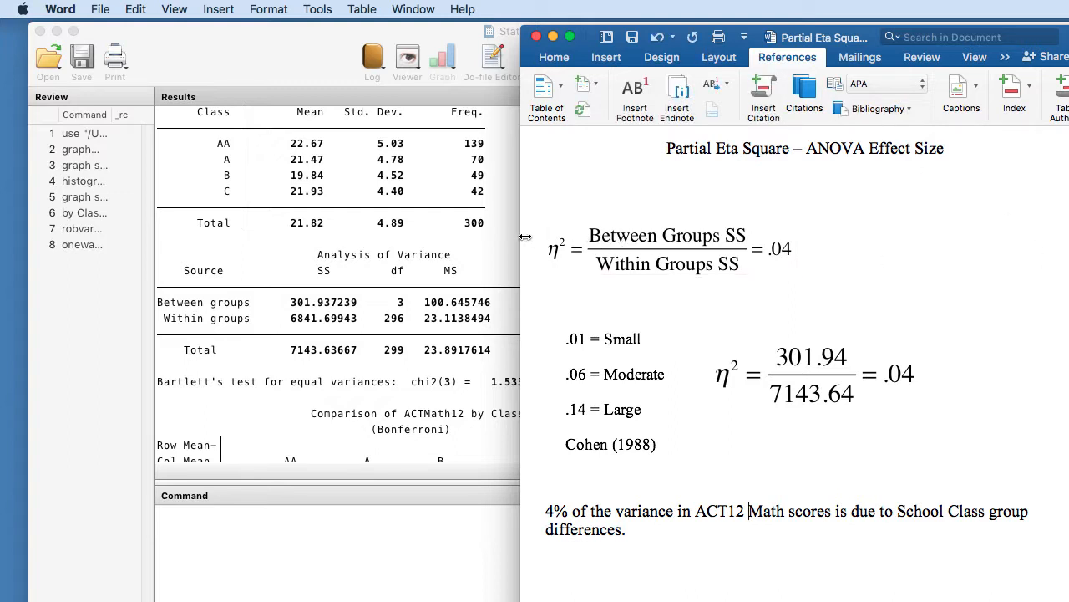
pyautogui.moveTo(523, 237); pyautogui.dragTo(565, 241)
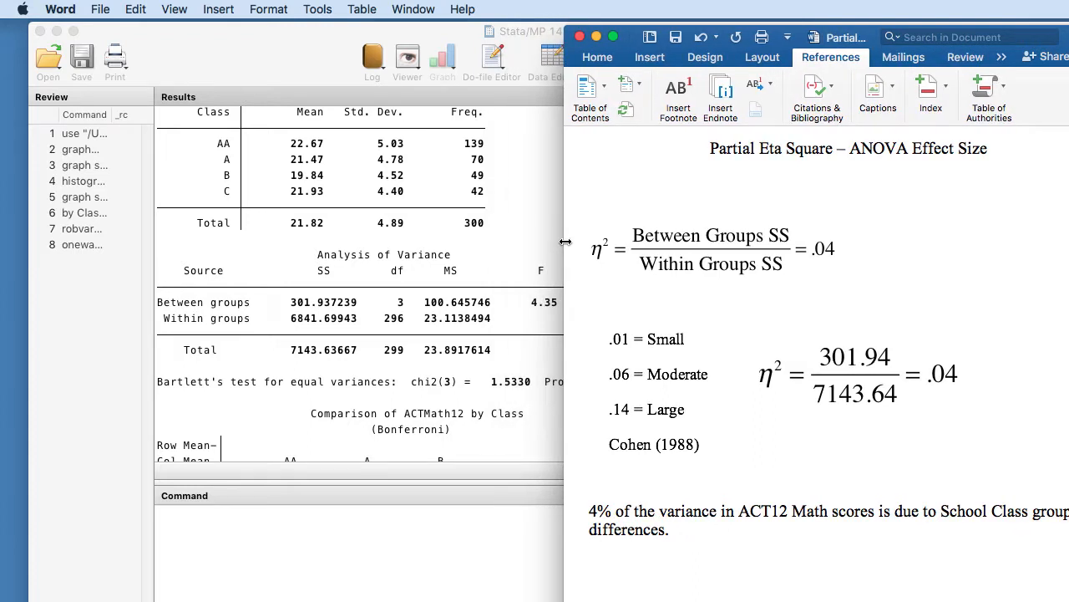